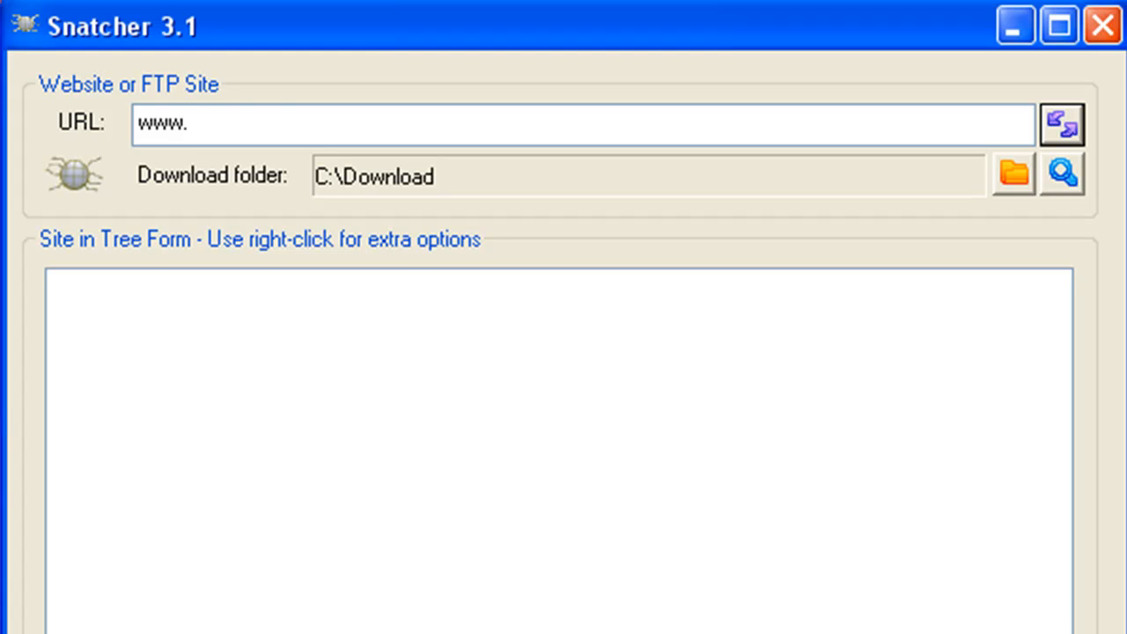
key("BackSpace")
type("raz")
key("BackSpace")
type("azy.com")
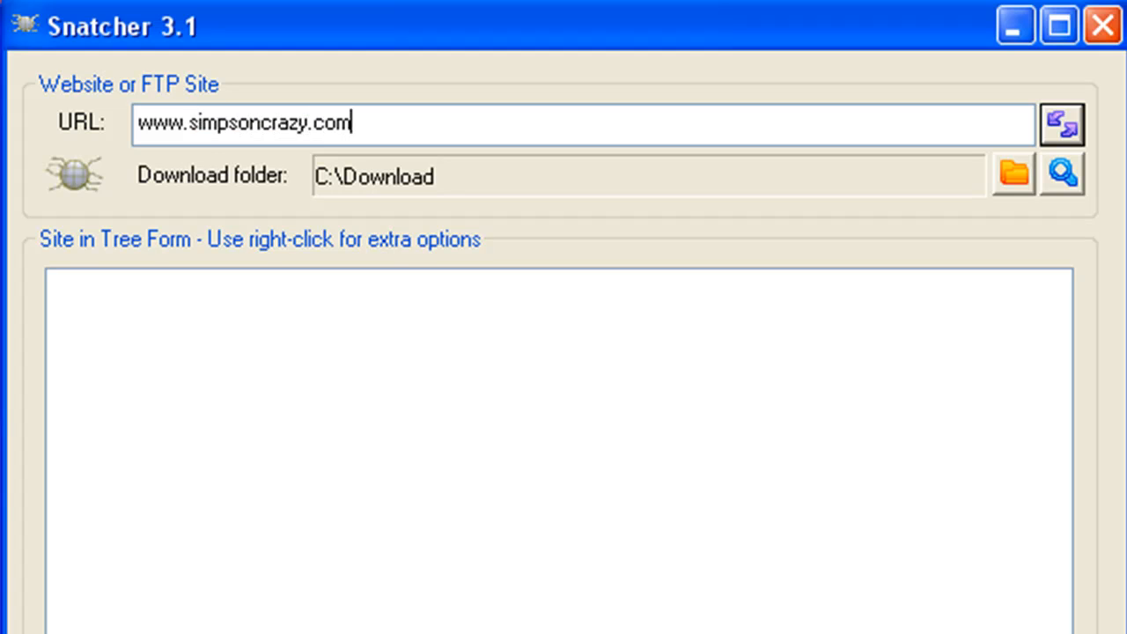
left_click(1060, 132)
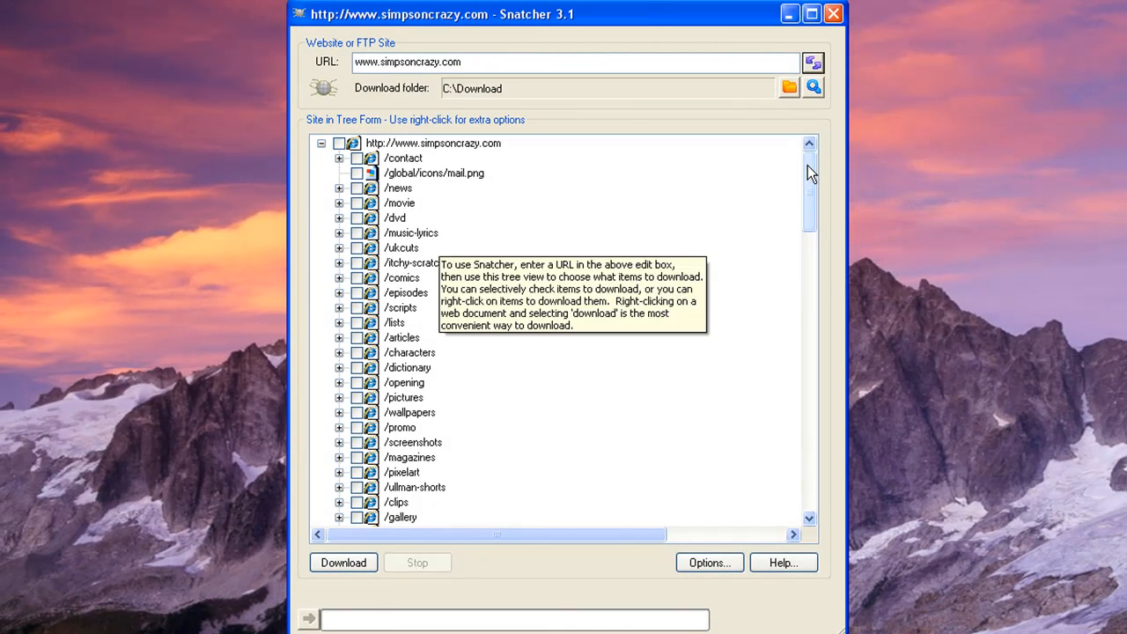
- Expand the /pictures folder and its /pictures/maggie subfolder in the site tree to list the image files
left_click(445, 147)
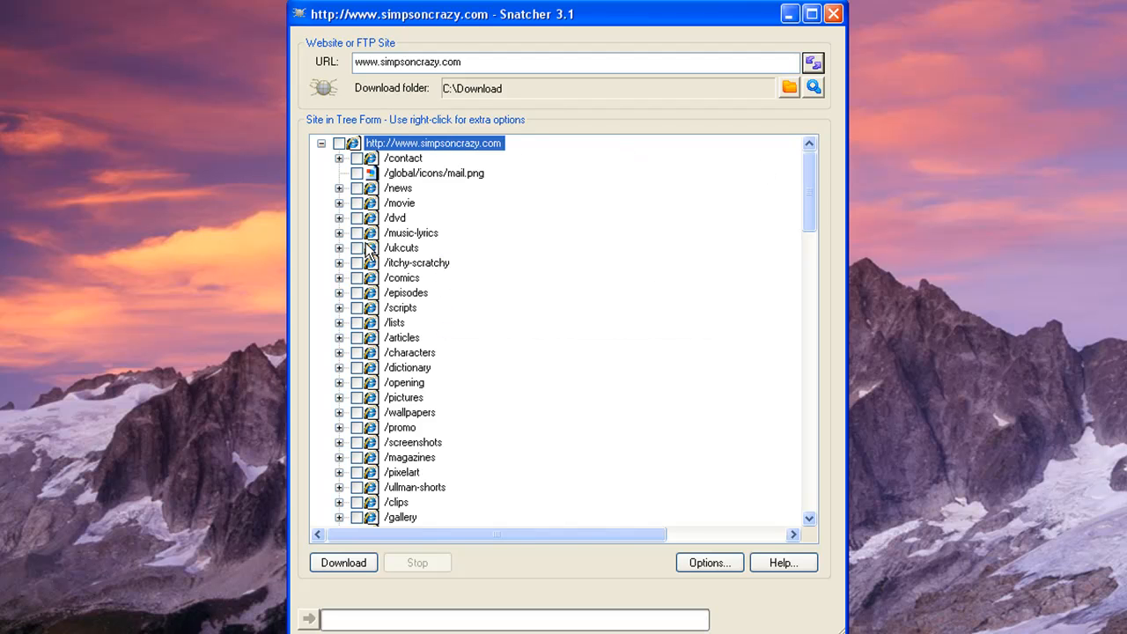
left_click(339, 397)
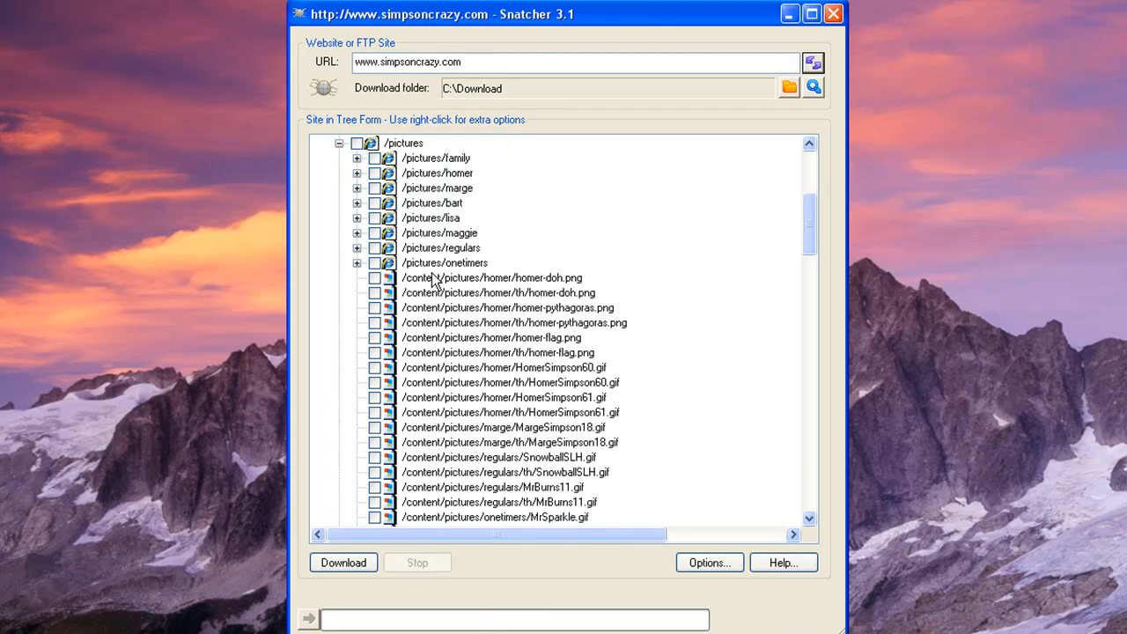
left_click(357, 234)
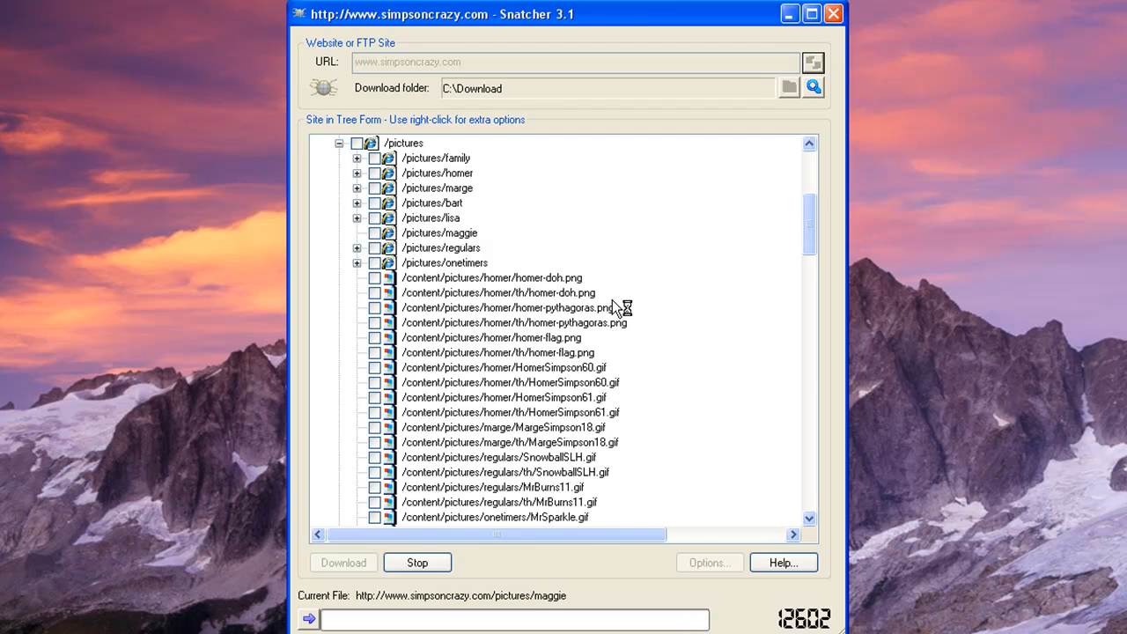
scroll(609, 306, "up", 8)
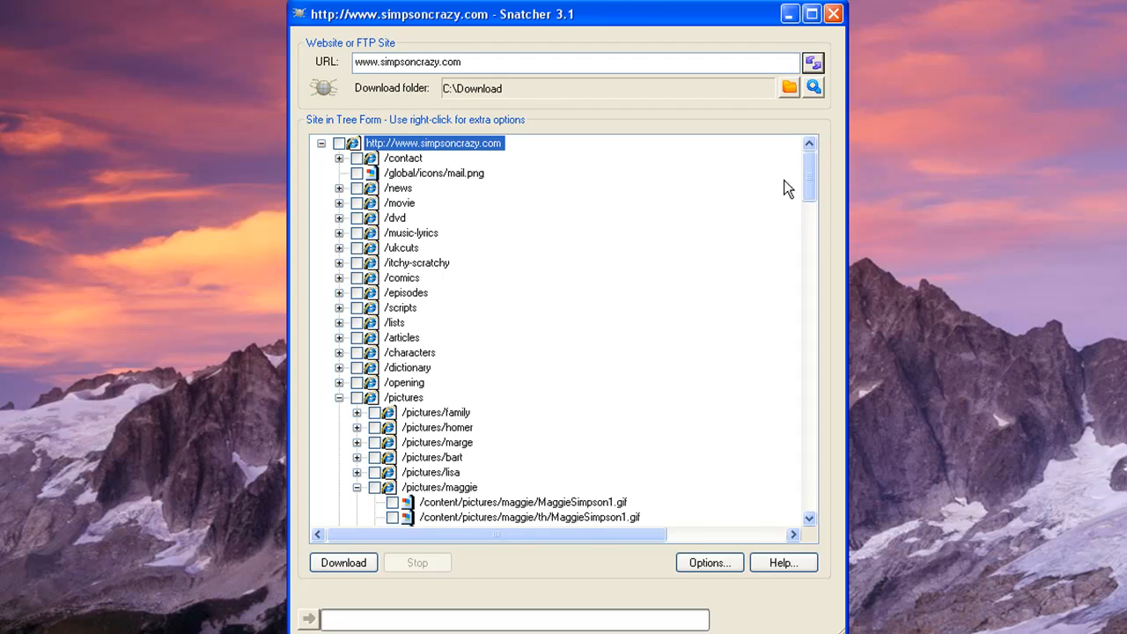
left_click_drag(815, 174, 814, 208)
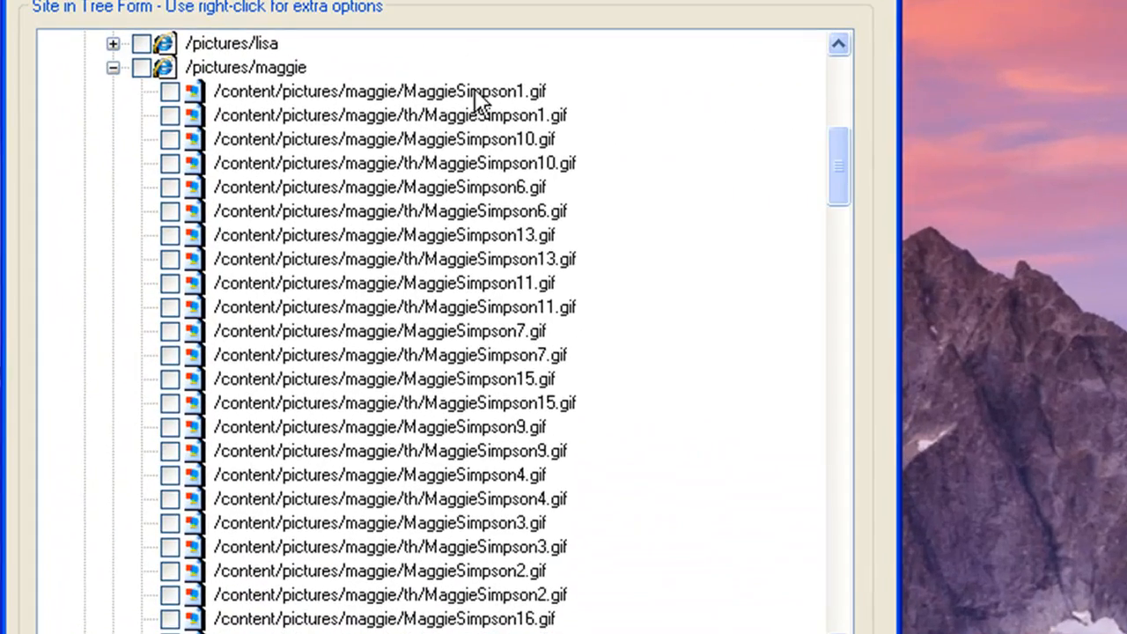
- Select all .gif files in /pictures/maggie and download the checked items
right_click(562, 164)
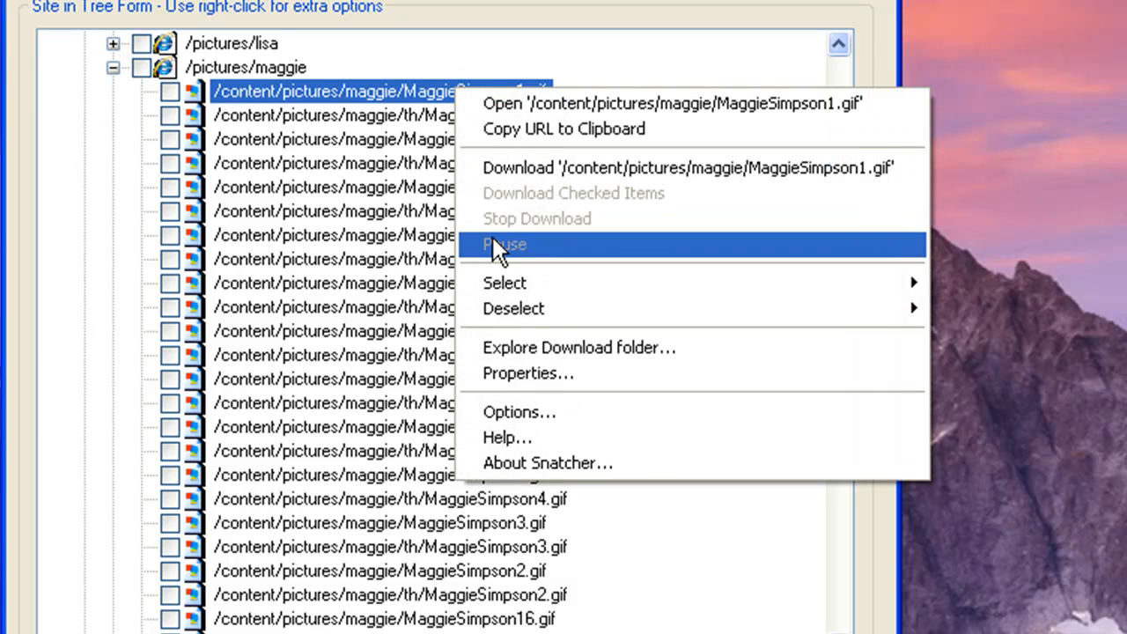
mouse_move(504, 295)
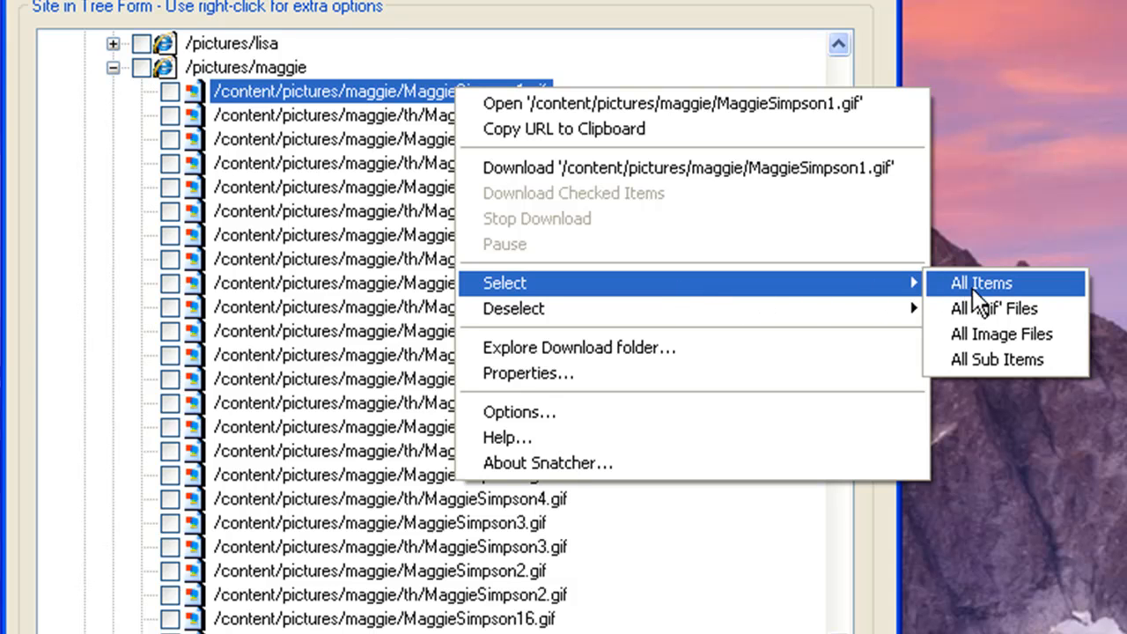
left_click(970, 314)
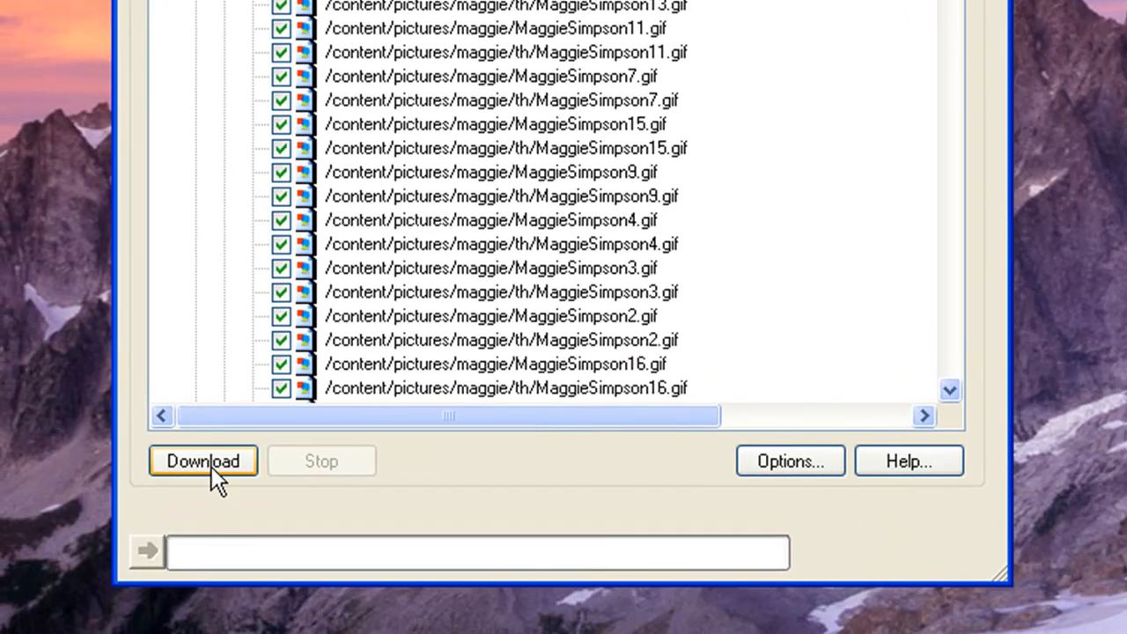
left_click(208, 460)
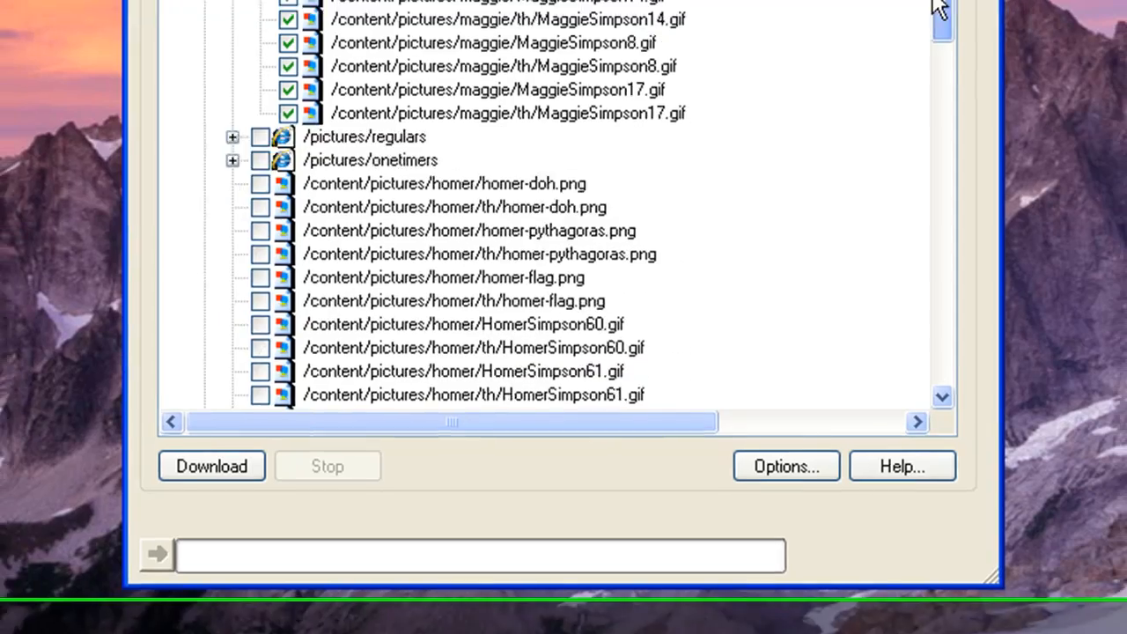
- Select all image files at the tree level of /global/icons/mail.png
mouse_move(941, 9)
left_mouse_down()
mouse_move(946, 39)
mouse_move(933, 52)
mouse_move(930, 13)
left_mouse_up()
left_click_drag(795, 271, 772, 275)
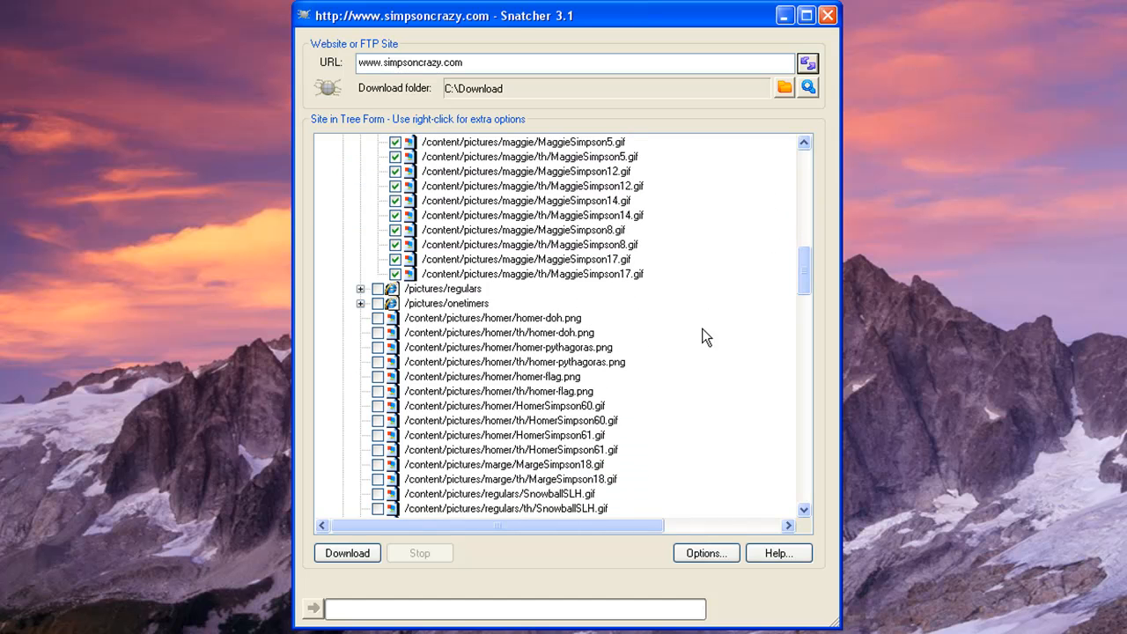
left_click_drag(806, 262, 802, 168)
right_click(449, 171)
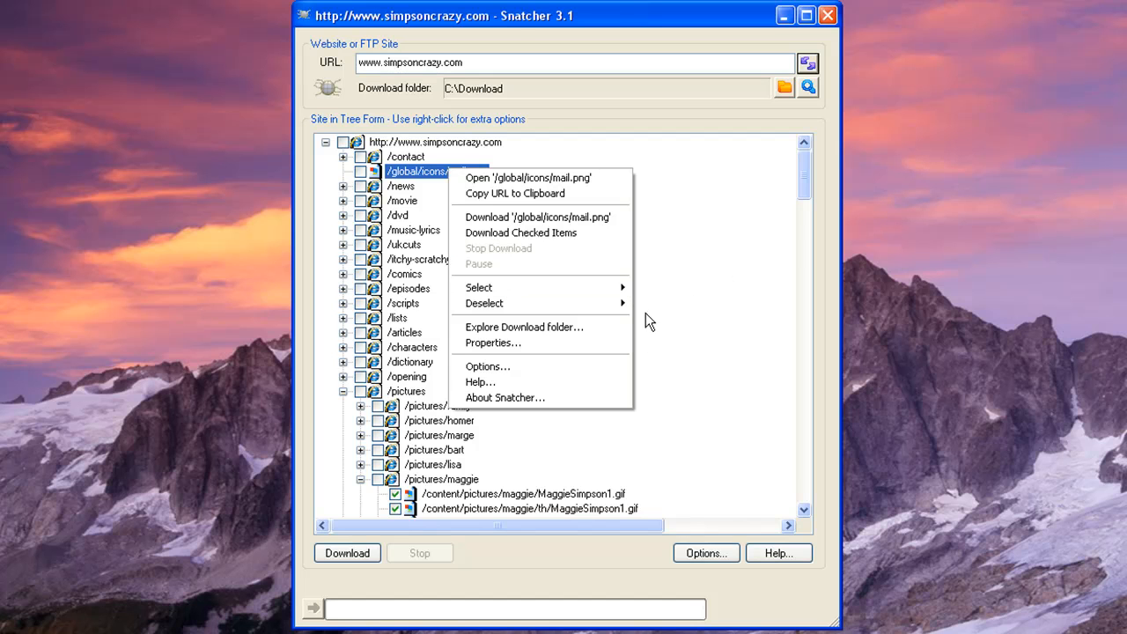
mouse_move(620, 295)
left_click(679, 320)
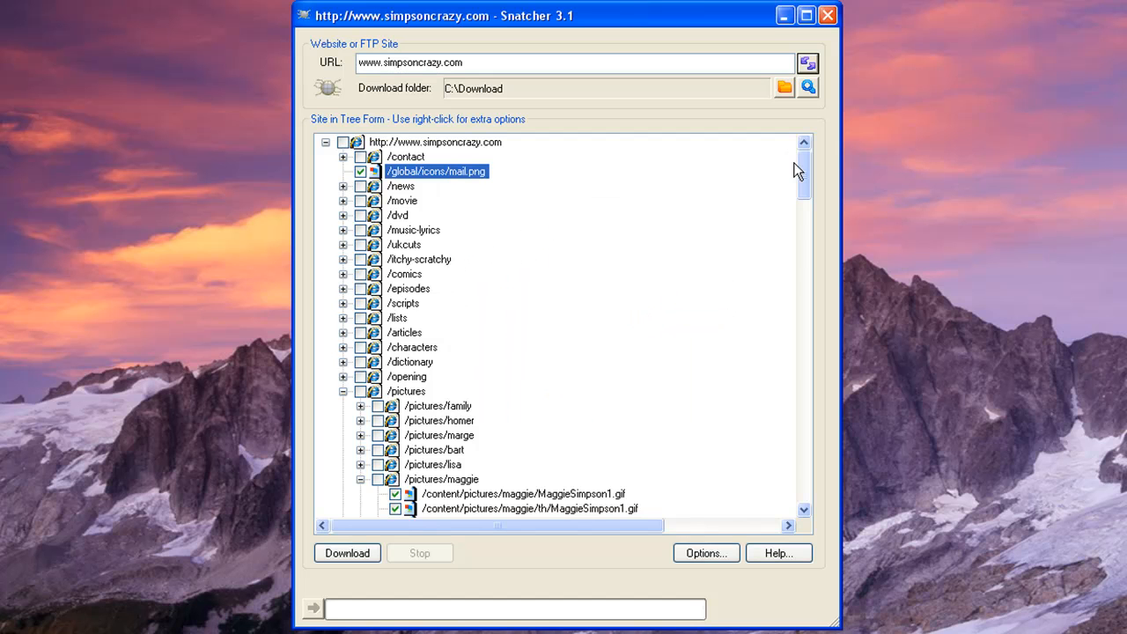
left_click_drag(803, 164, 773, 169)
key("Home")
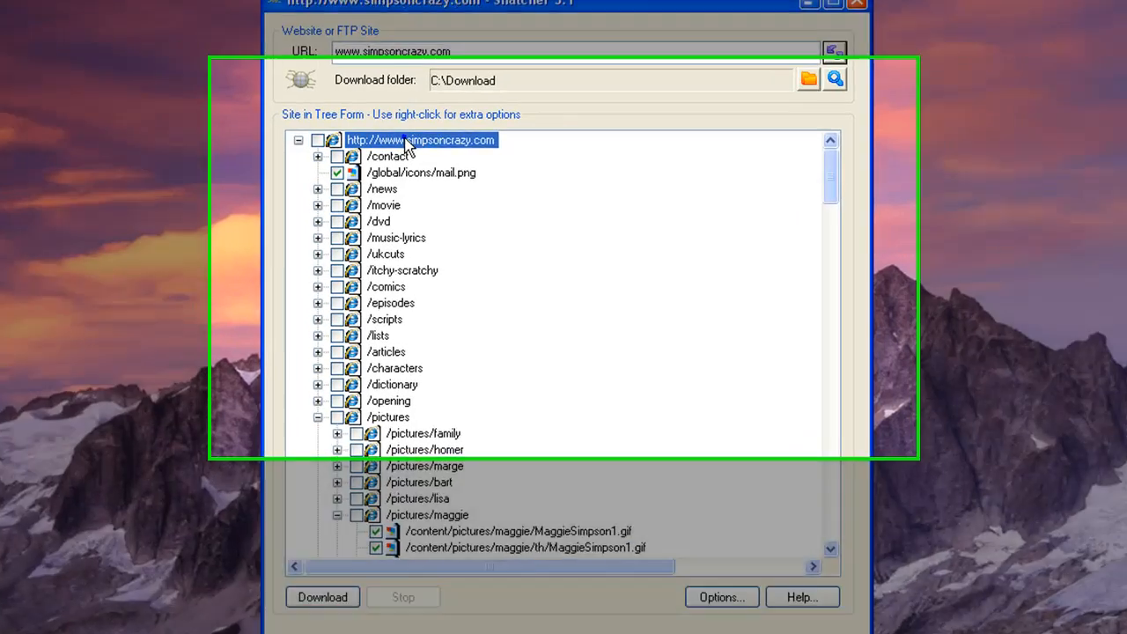
right_click(421, 141)
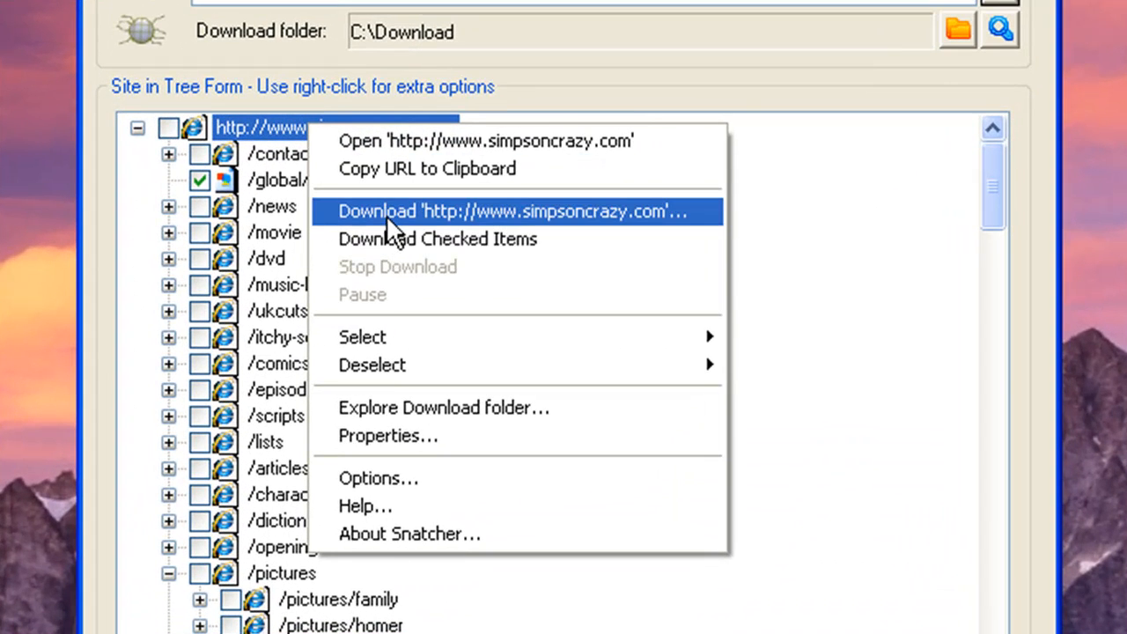
left_click(386, 212)
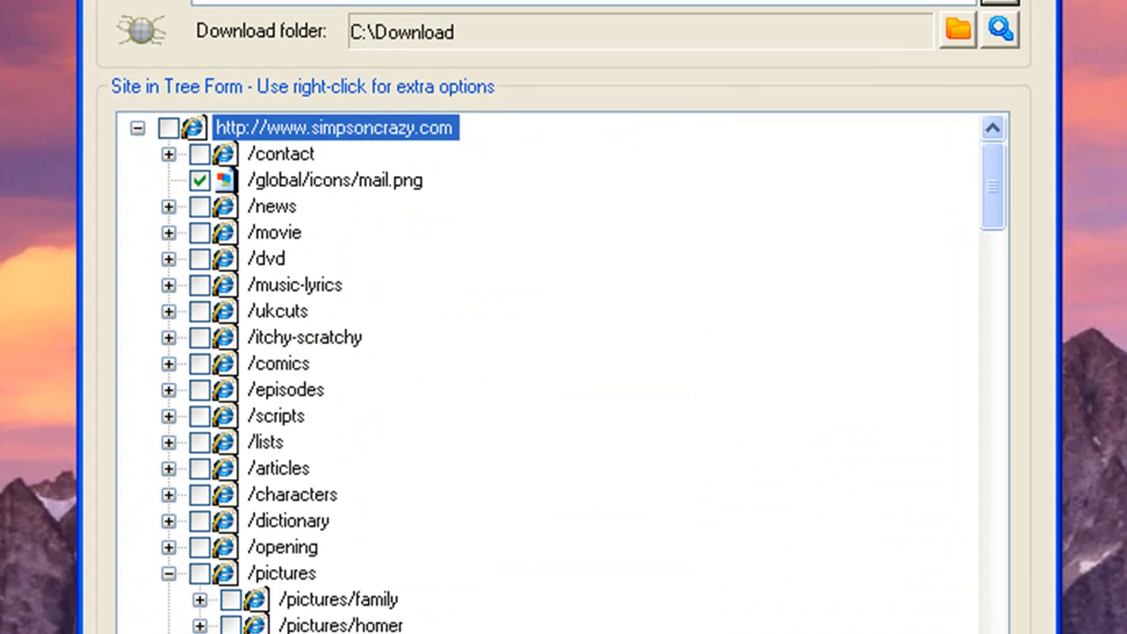
right_click(273, 127)
left_click(332, 213)
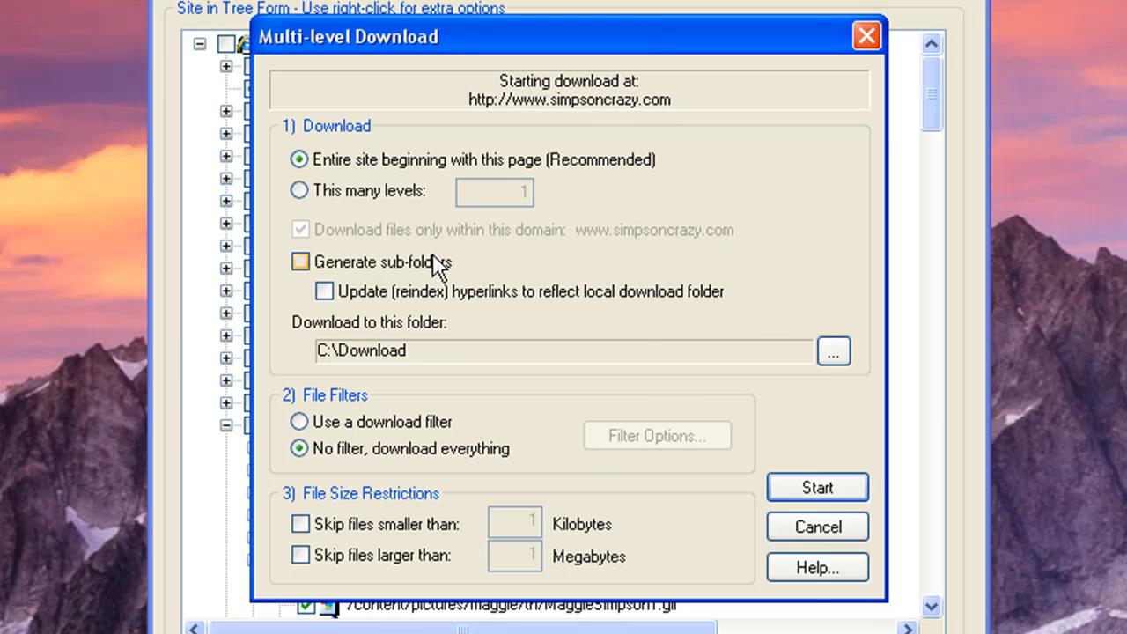
left_click(418, 264)
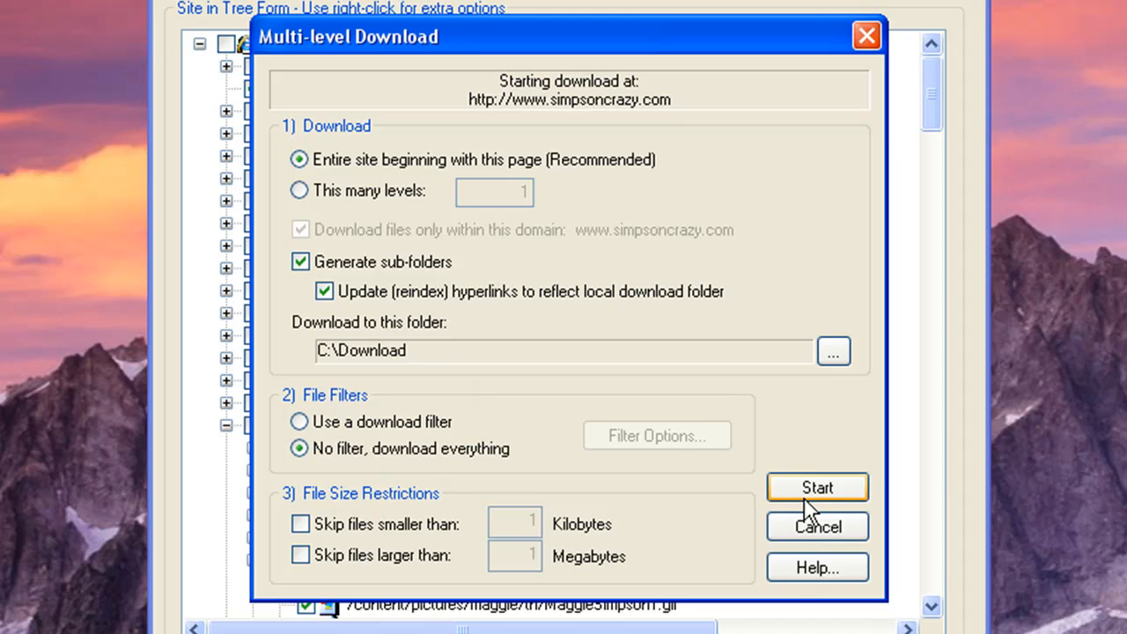
left_click(797, 529)
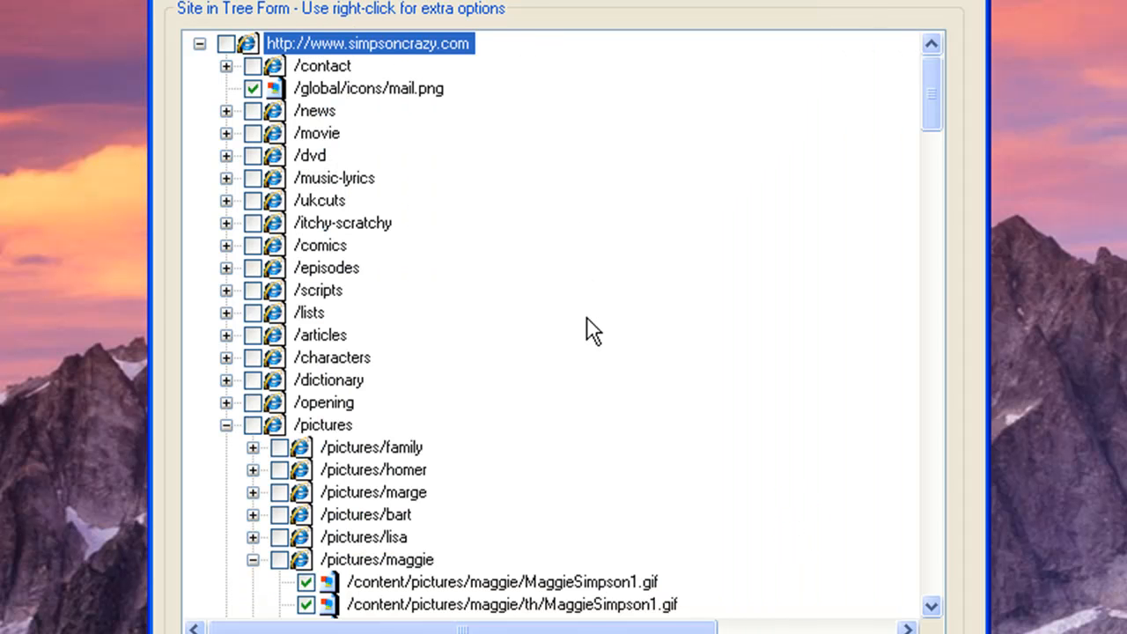
right_click(339, 40)
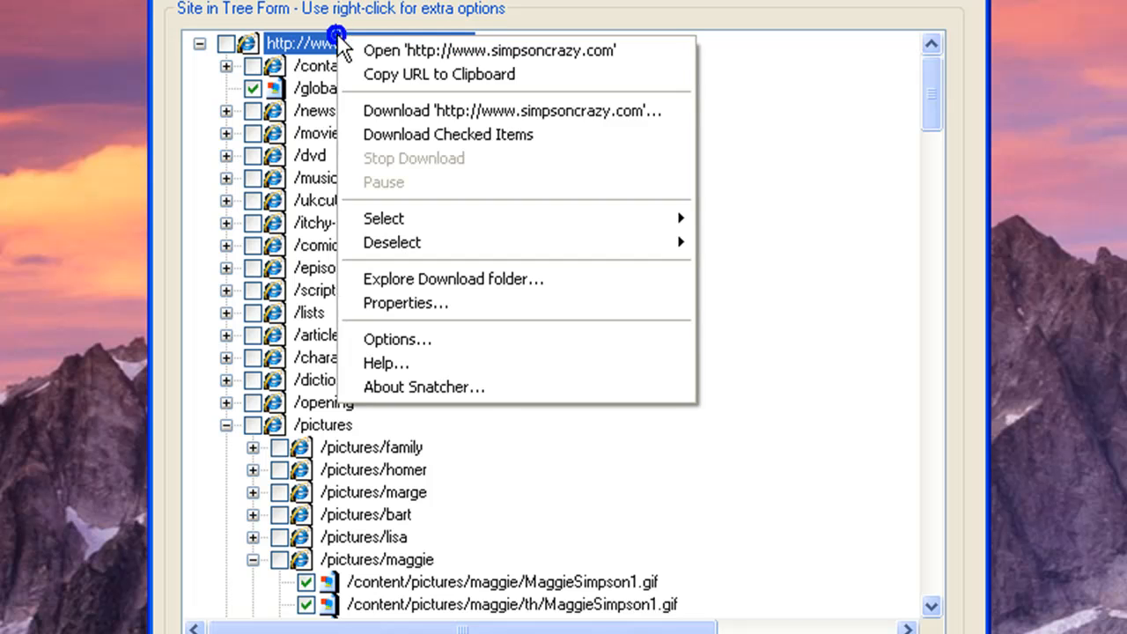
left_click(414, 110)
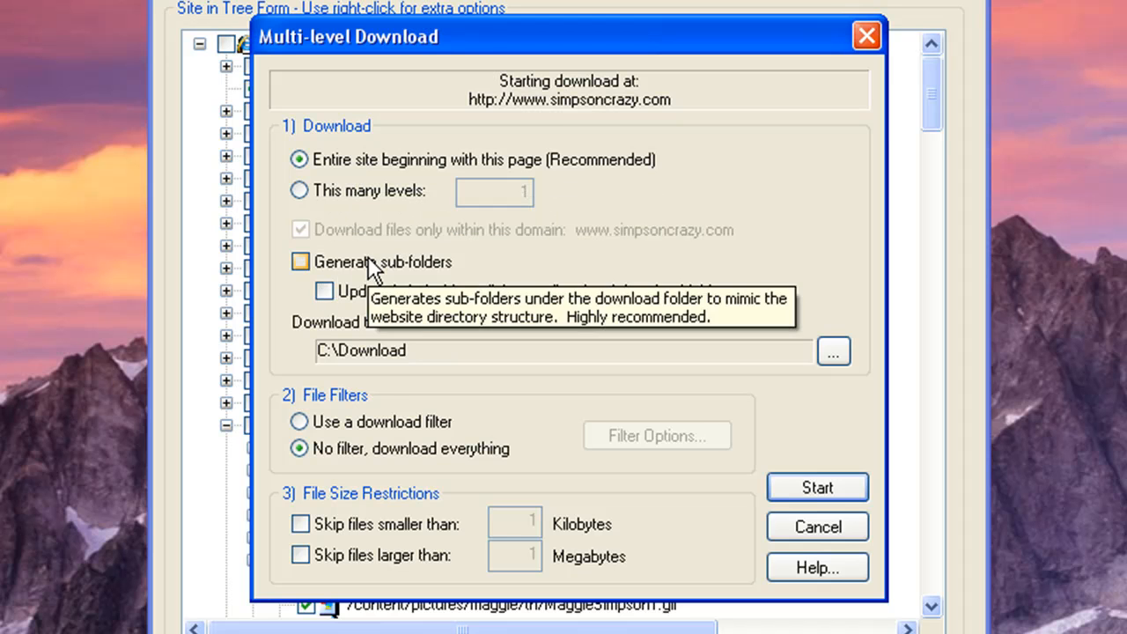
left_click(356, 424)
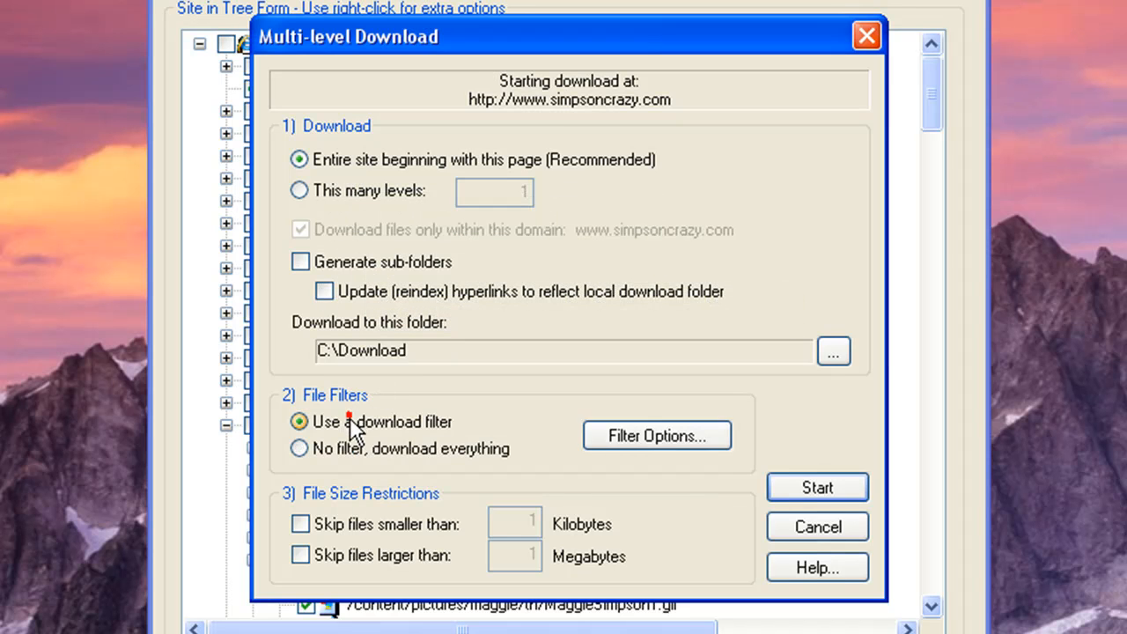
- Limit the download filter to Images by excluding all other file types, accept it, and cancel the multi-level download
left_click(649, 438)
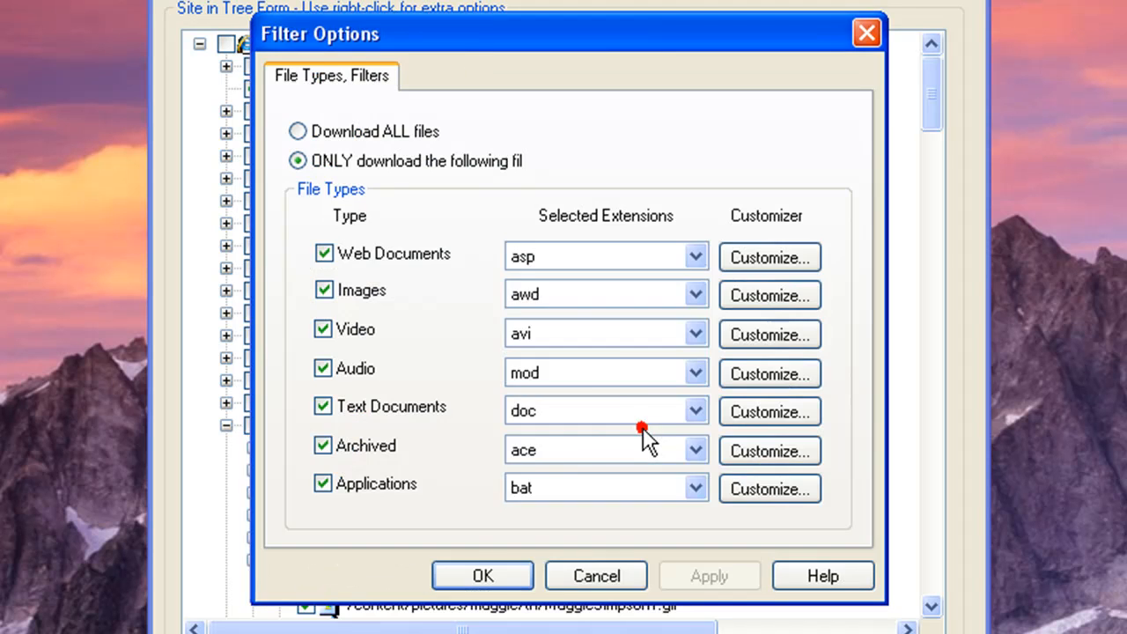
left_click(323, 255)
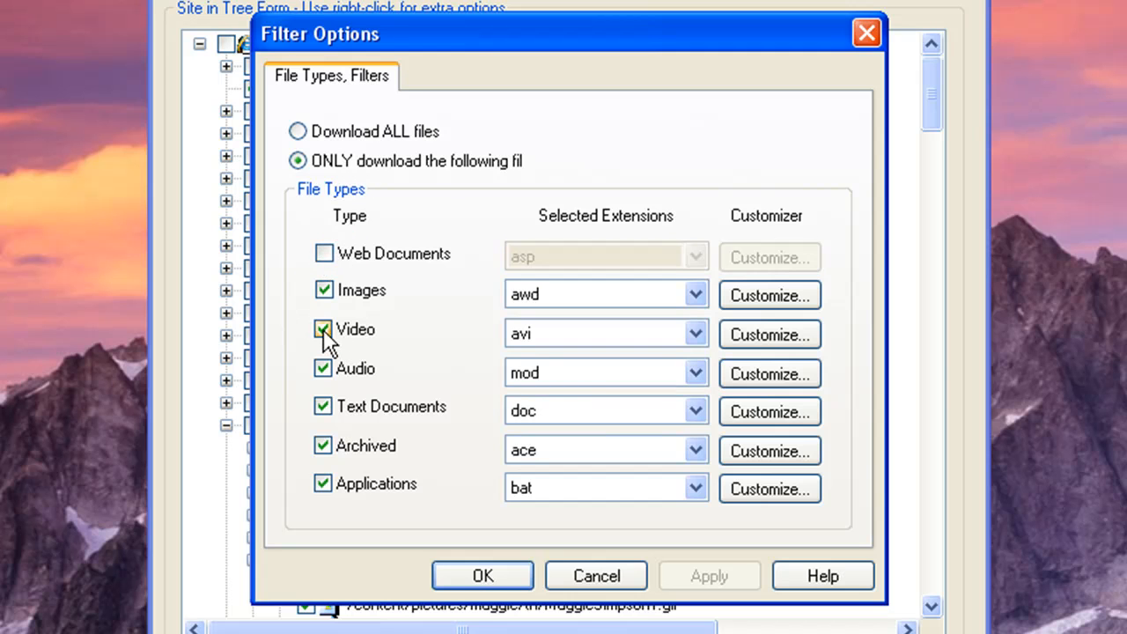
left_click(321, 330)
left_click(322, 369)
left_click(322, 407)
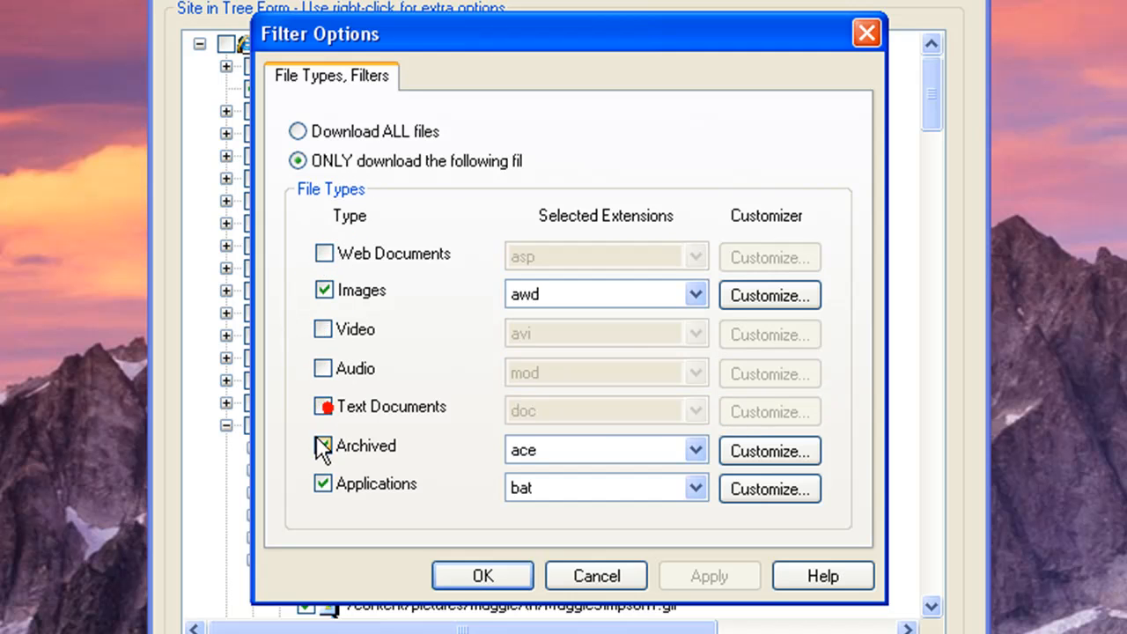
left_click(324, 447)
left_click(323, 485)
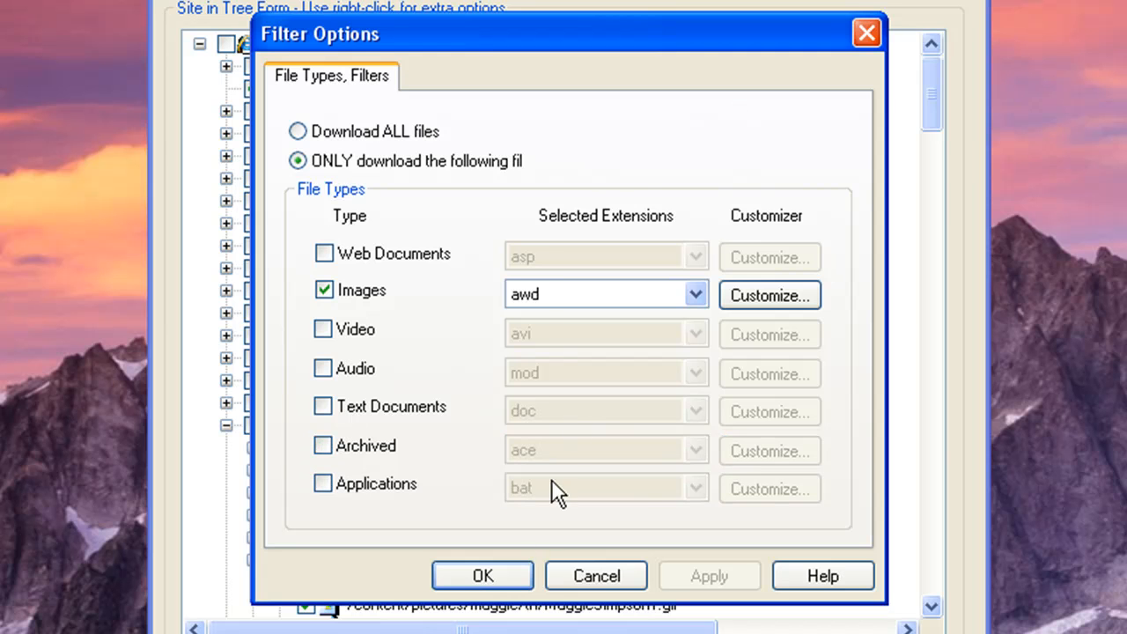
left_click(482, 577)
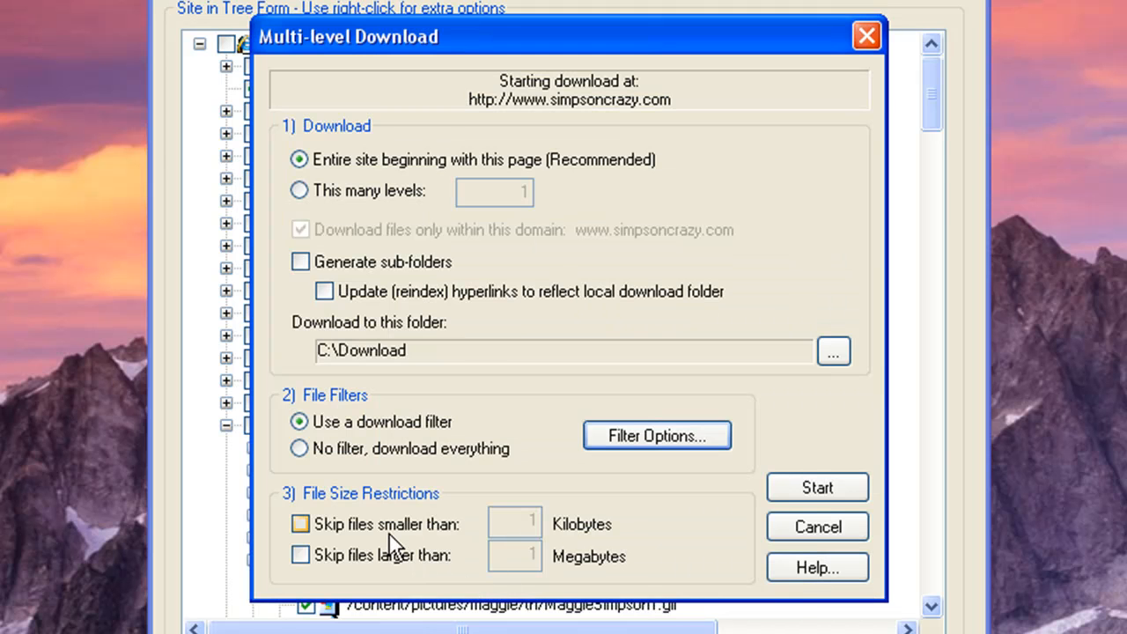
left_click(819, 527)
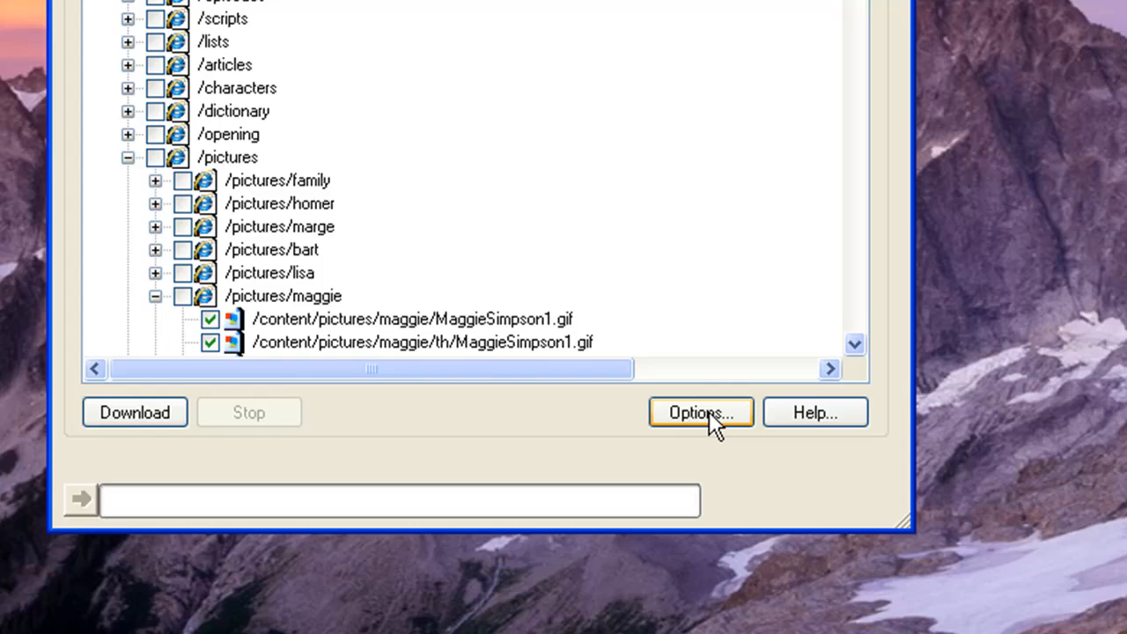
- In the program options, set downloads to generate sub-folders and update links to match the local download folder
left_click(715, 557)
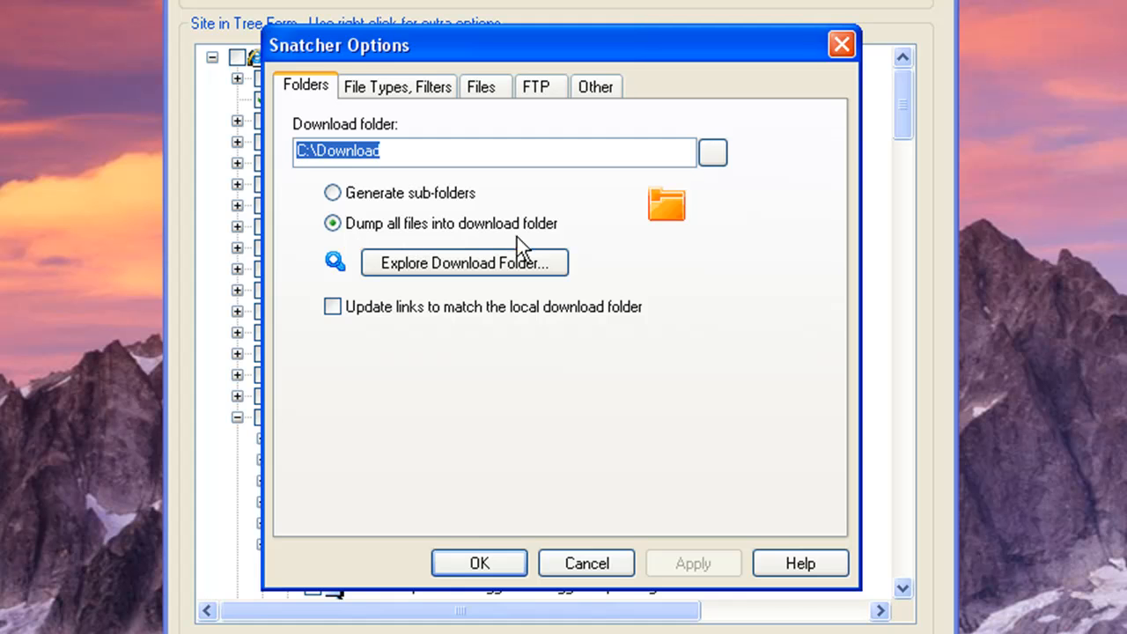
left_click(549, 232)
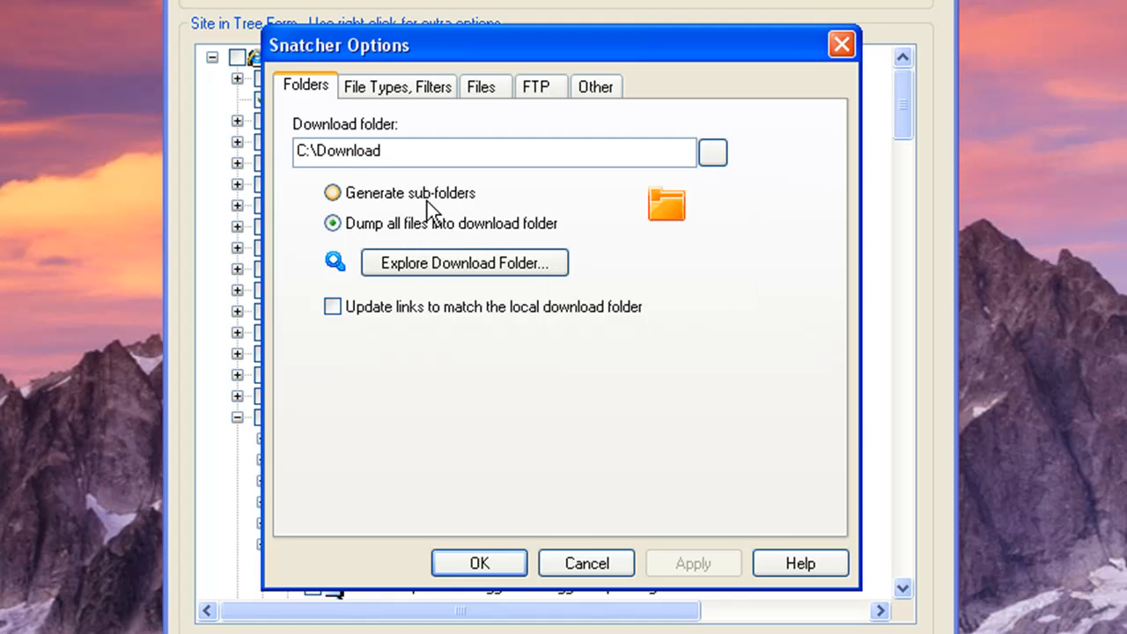
left_click(379, 201)
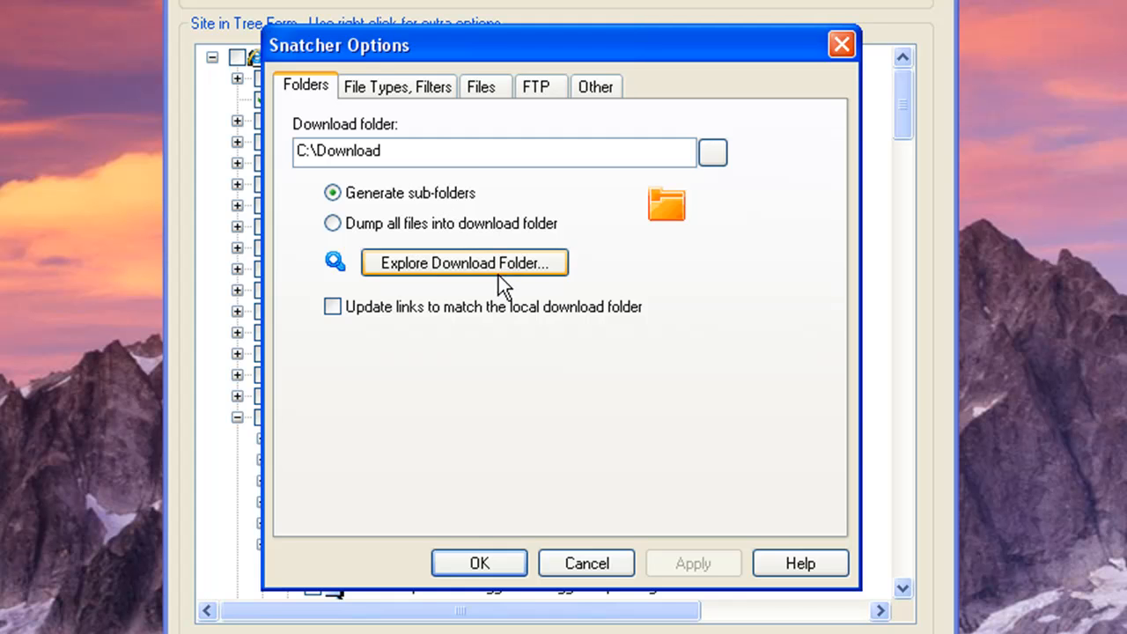
left_click(609, 304)
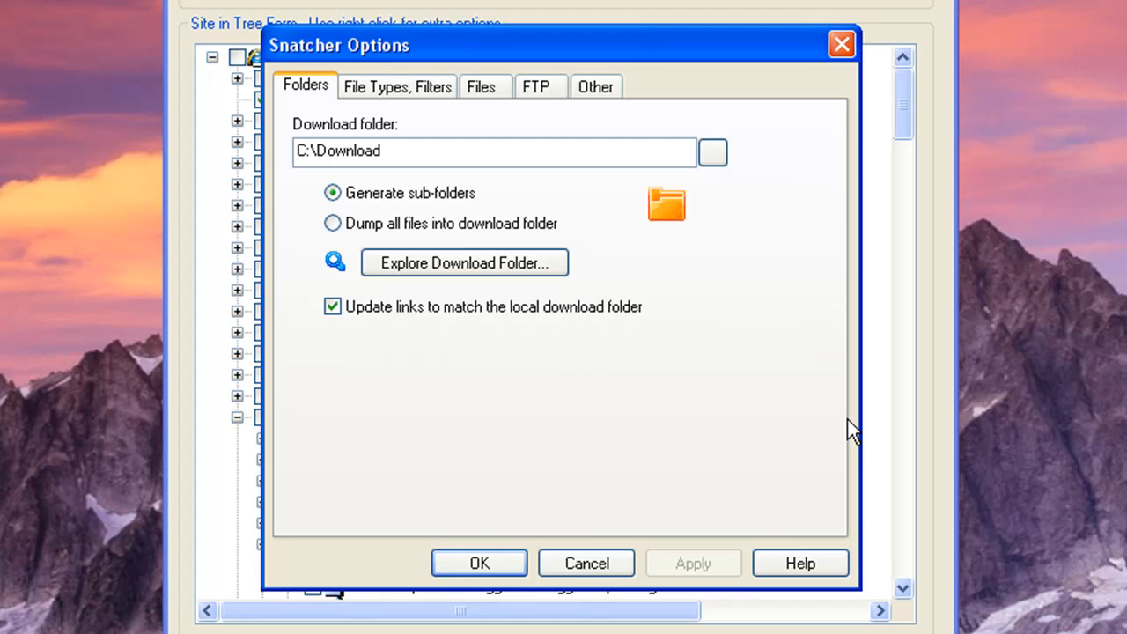
- In the program options, show only selected file types and exclude Video, Audio, Text Documents and Applications
left_click(419, 87)
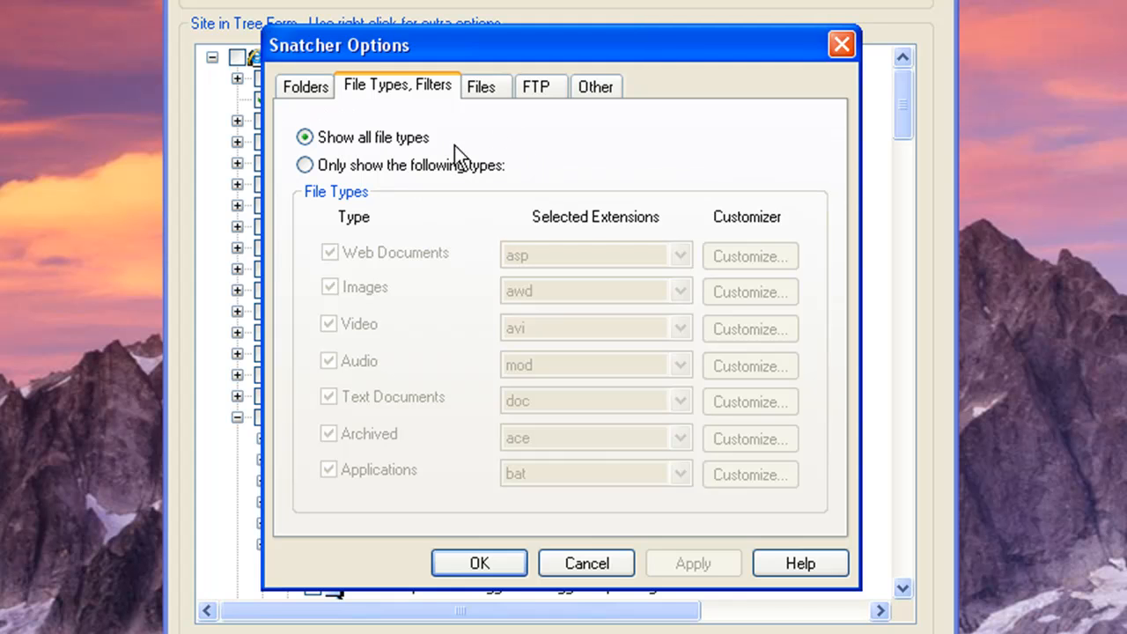
left_click(431, 165)
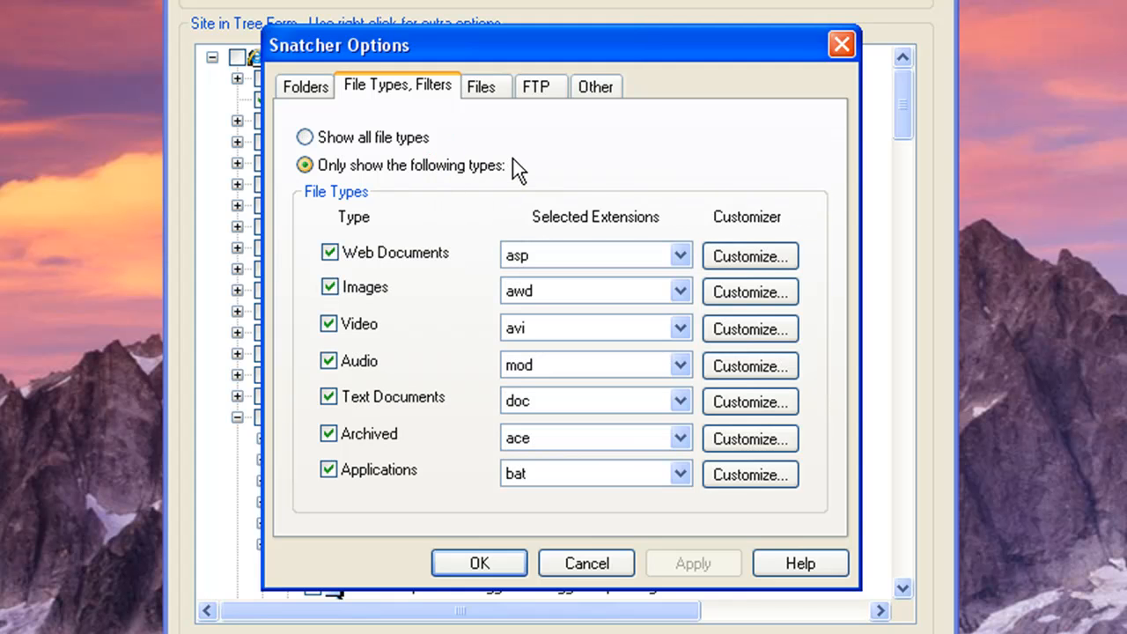
left_click(329, 324)
left_click(327, 363)
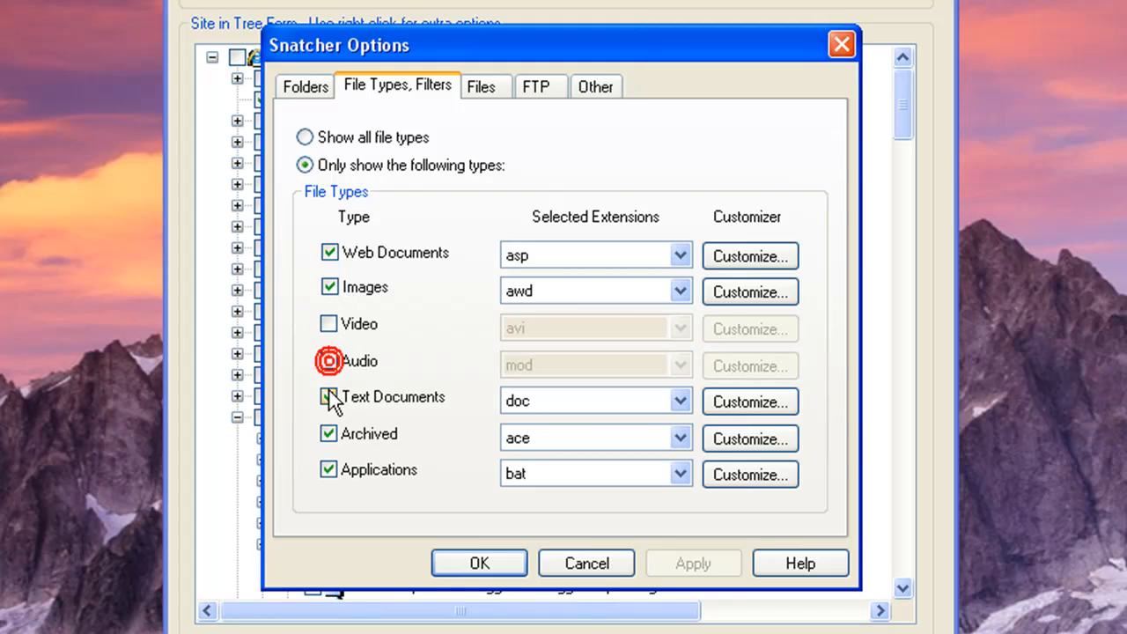
left_click(329, 397)
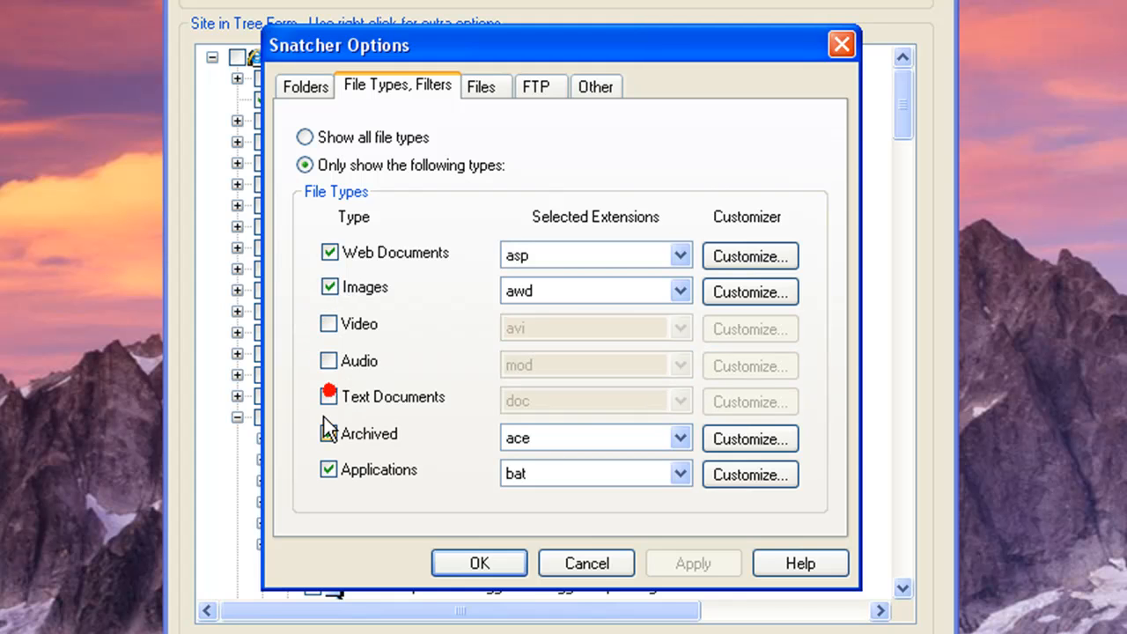
left_click(328, 470)
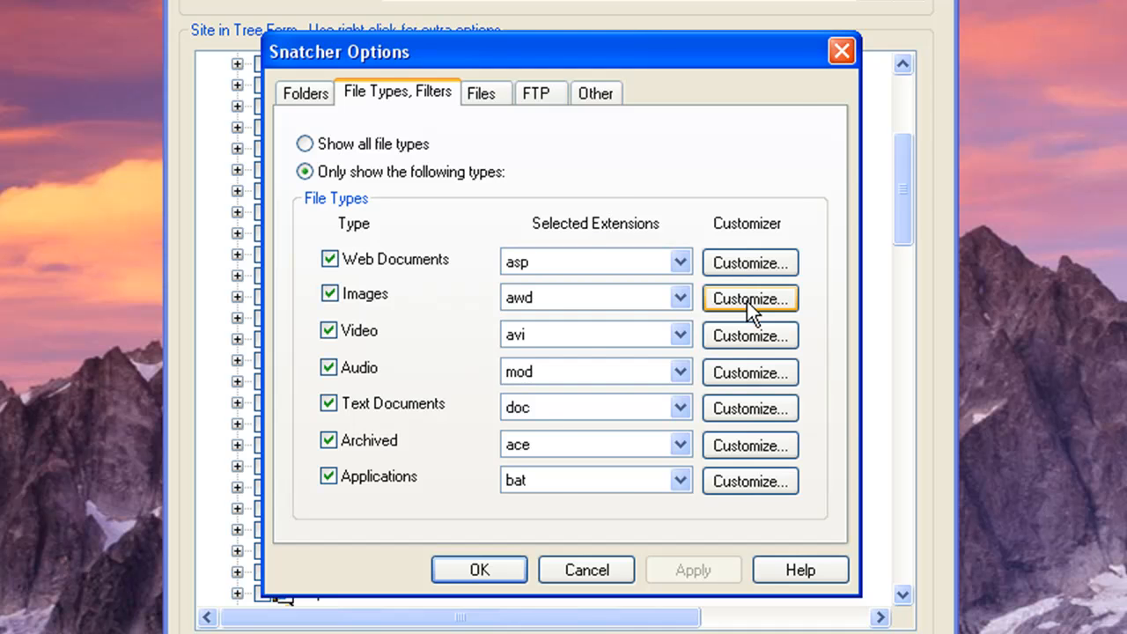
- Customize the Images file type by adding the custom extension hgs
left_click(746, 299)
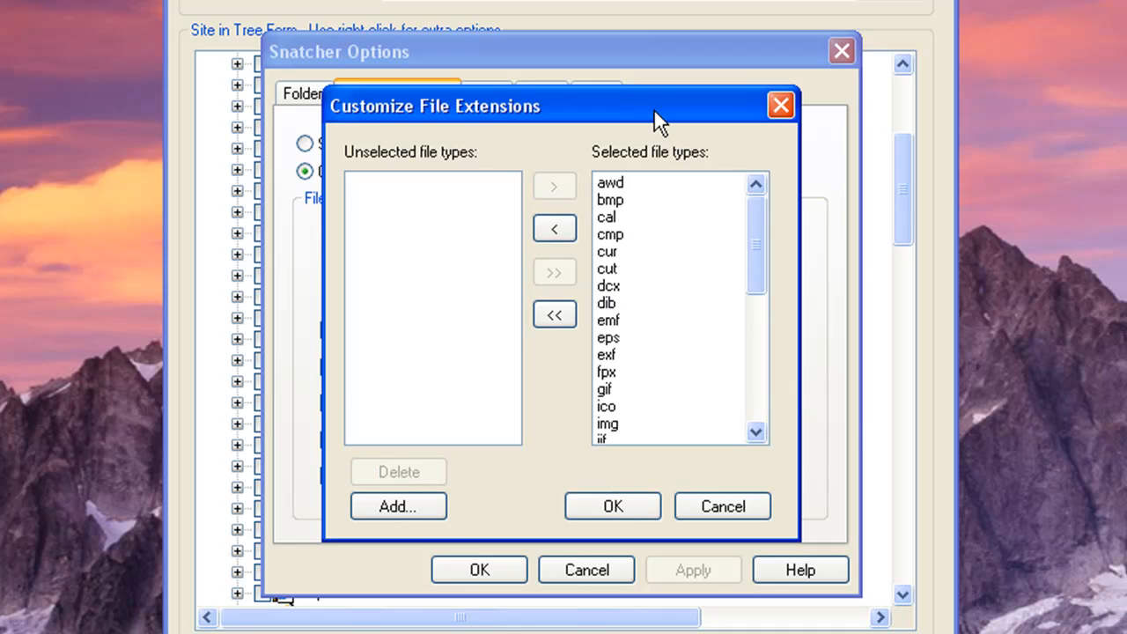
left_click(398, 507)
type("hgs")
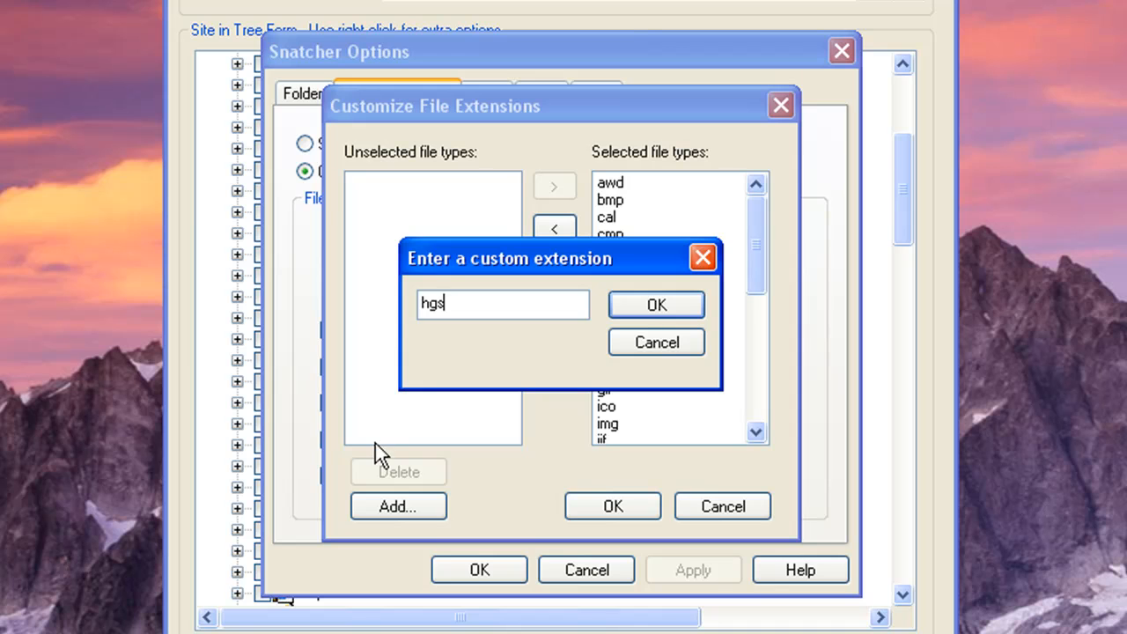
left_click(665, 302)
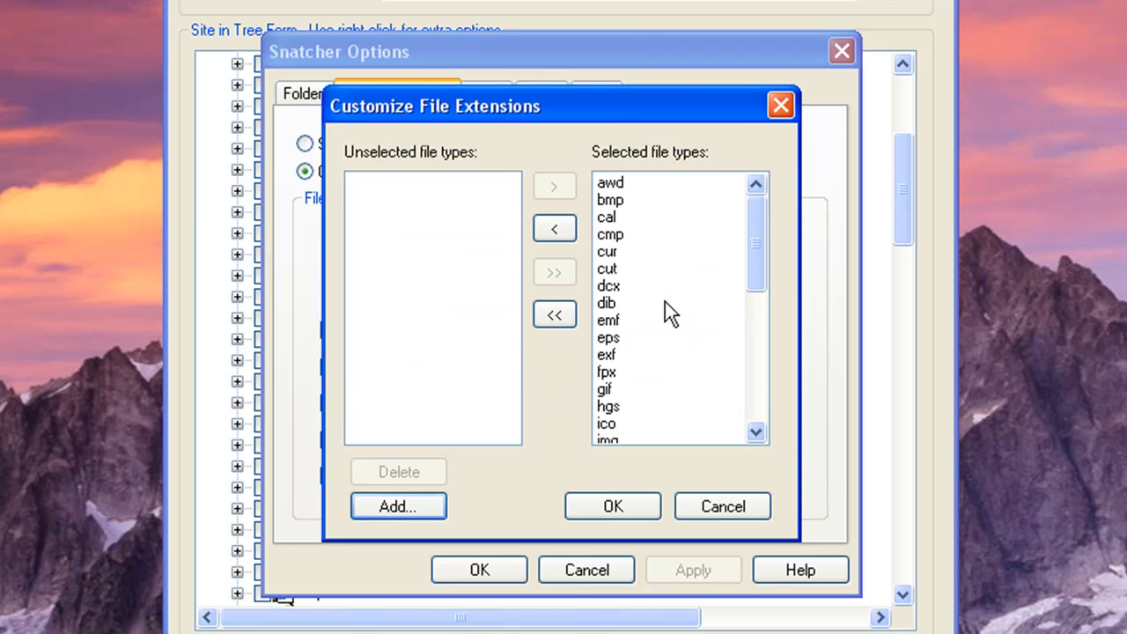
- Remove the cal, cmp, dib and fpx extensions from the selected image file types and accept the customization
left_click(602, 406)
left_click(610, 320)
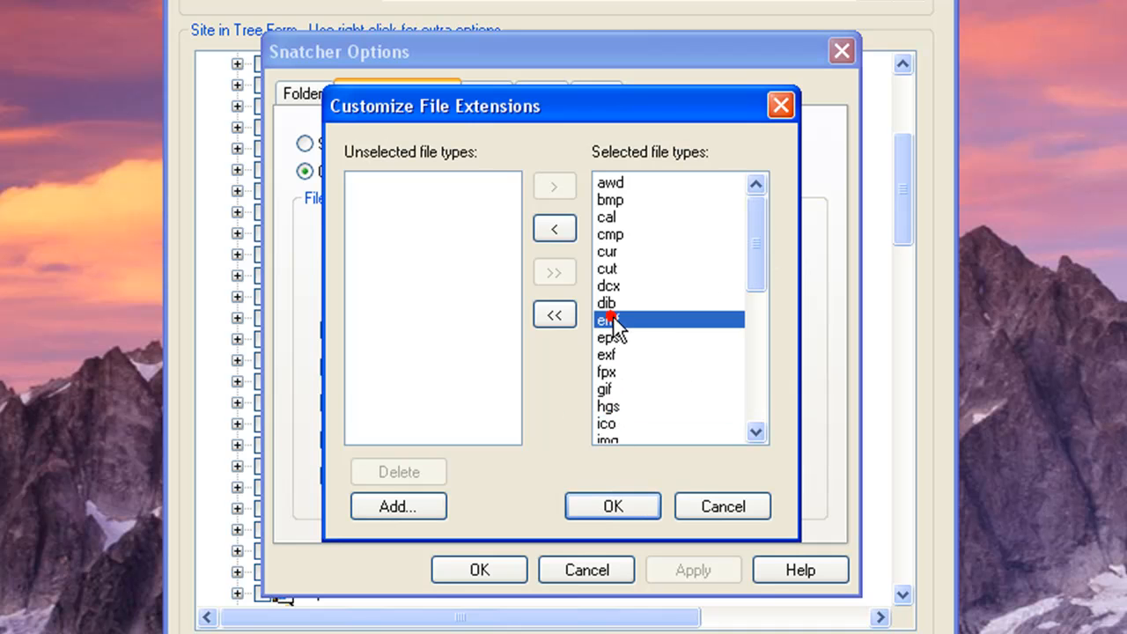
left_click(627, 217)
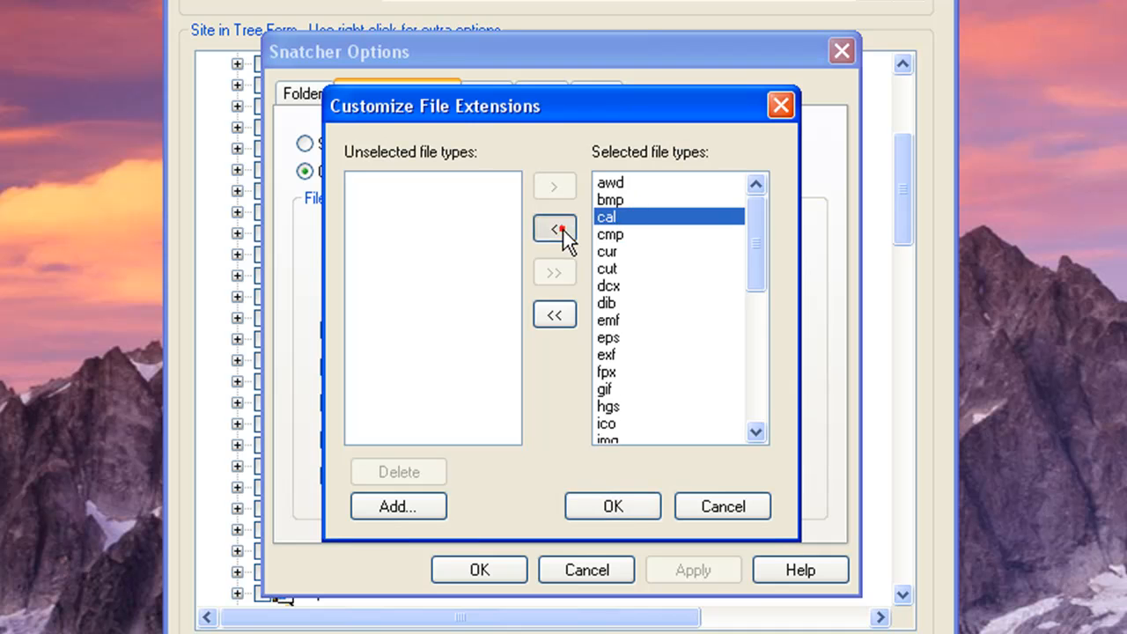
left_click(561, 231)
left_click(611, 217)
left_click(565, 223)
left_click(617, 269)
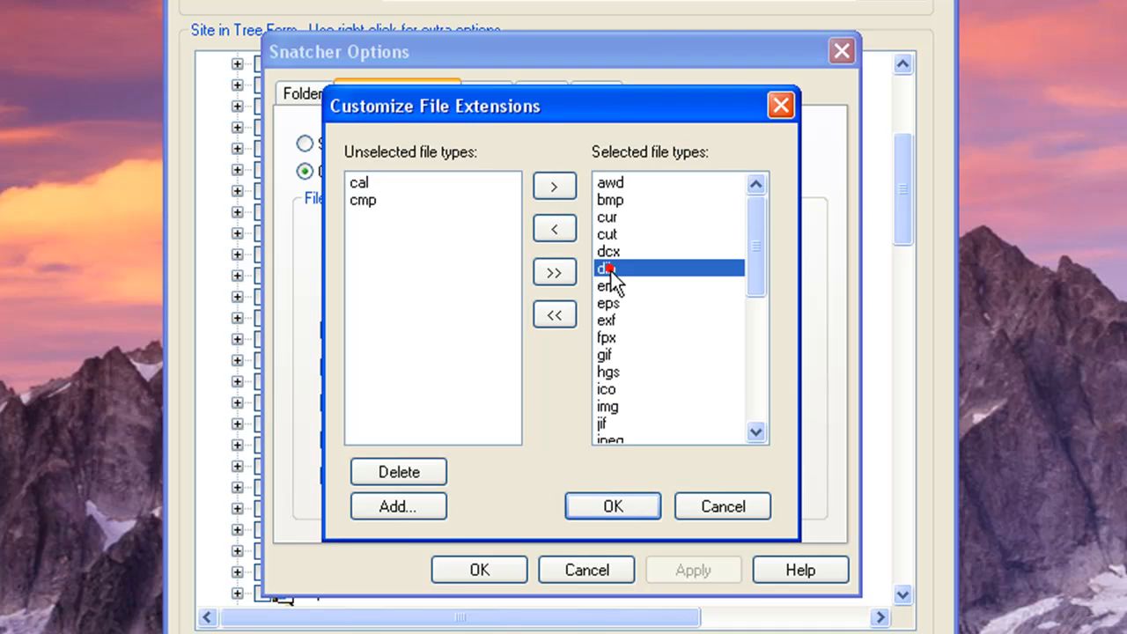
left_click(550, 225)
left_click(610, 320)
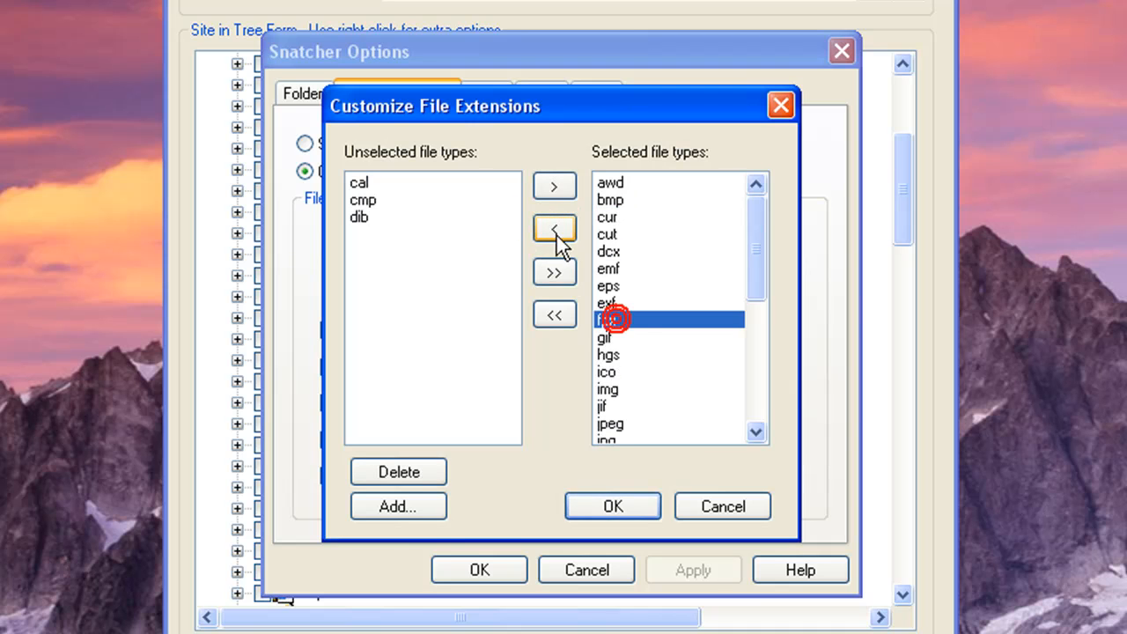
left_click(554, 228)
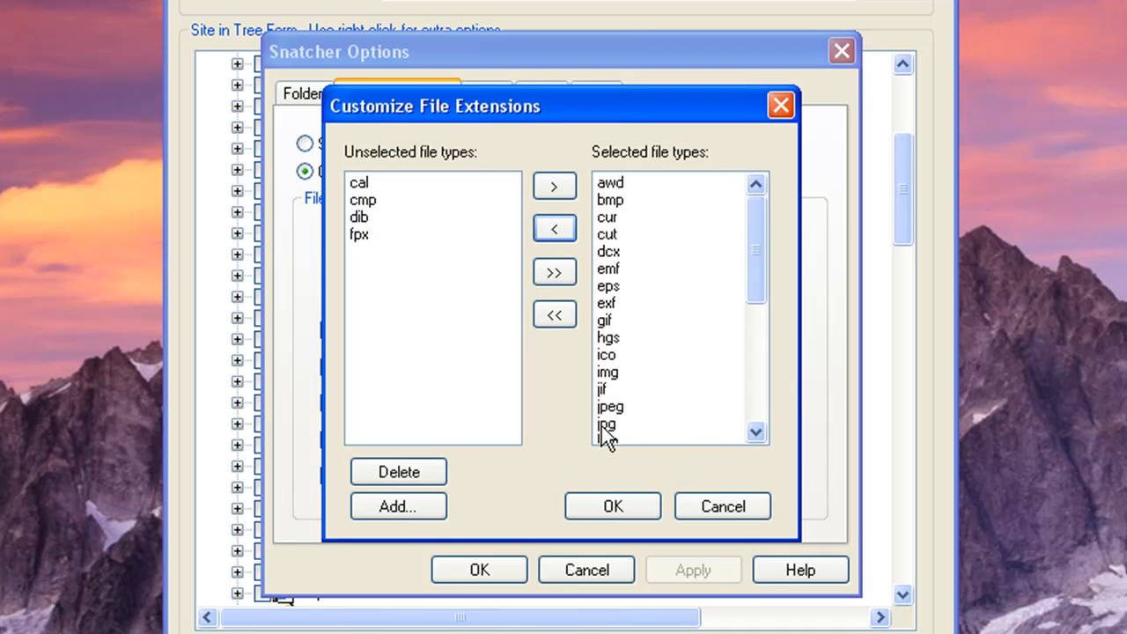
left_click(622, 499)
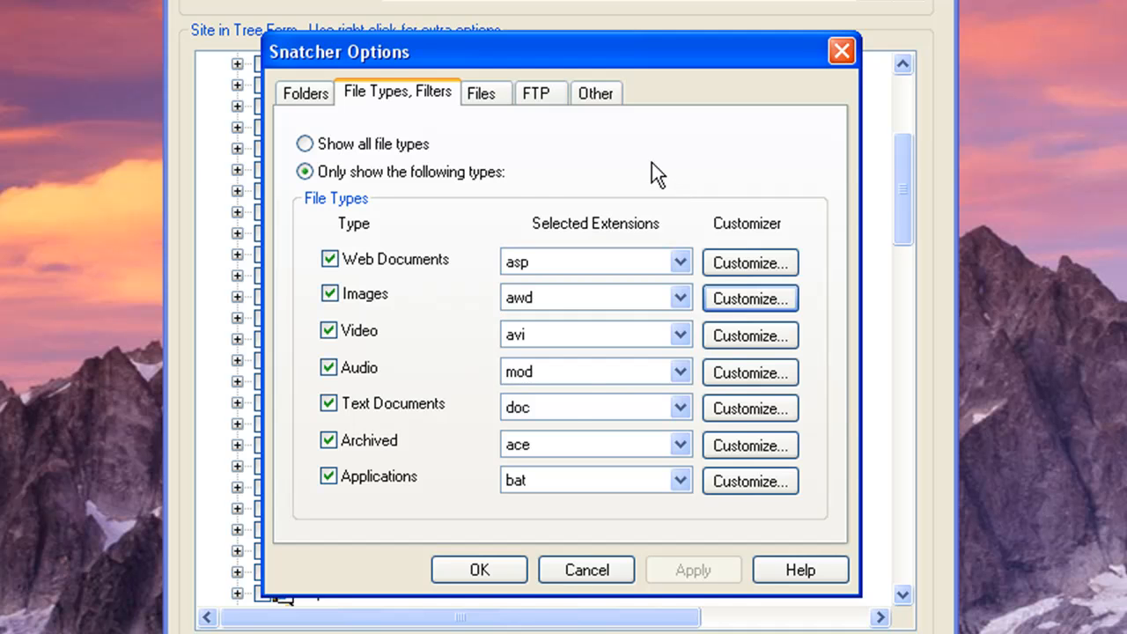
- Try skipping files smaller than 1 kilobyte and larger than 1 megabyte, and turn both restrictions off again
key("ctrl+Tab")
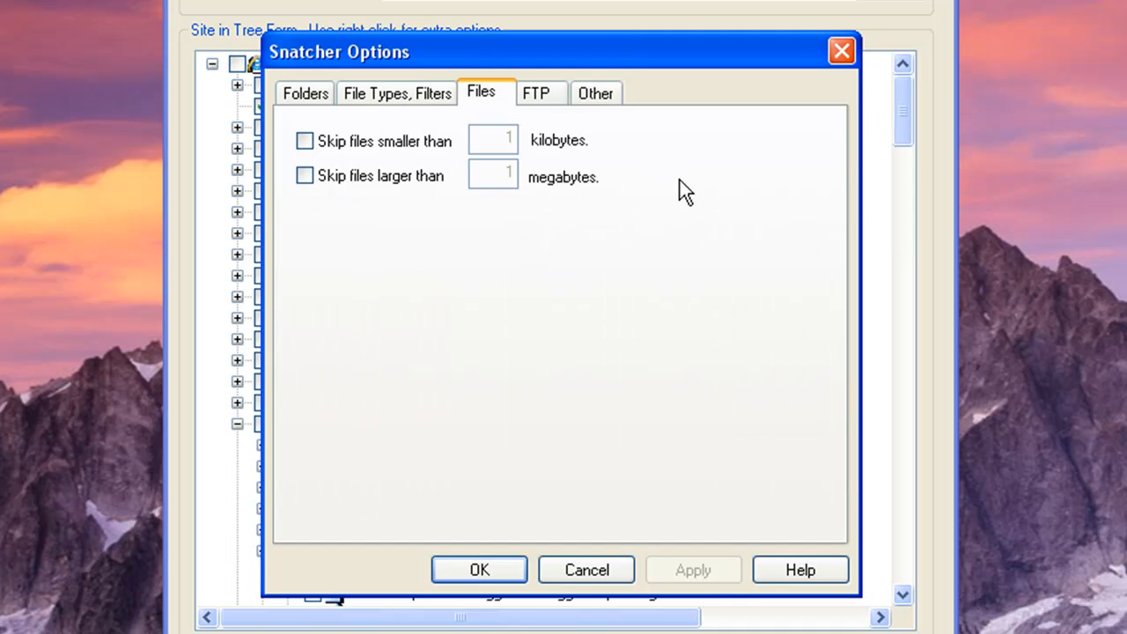
left_click(359, 139)
left_click(353, 179)
left_click(353, 178)
left_click(345, 146)
- Try showing errors in message boxes and showing all dependencies regardless of occurrence, and restore both settings
left_click(545, 91)
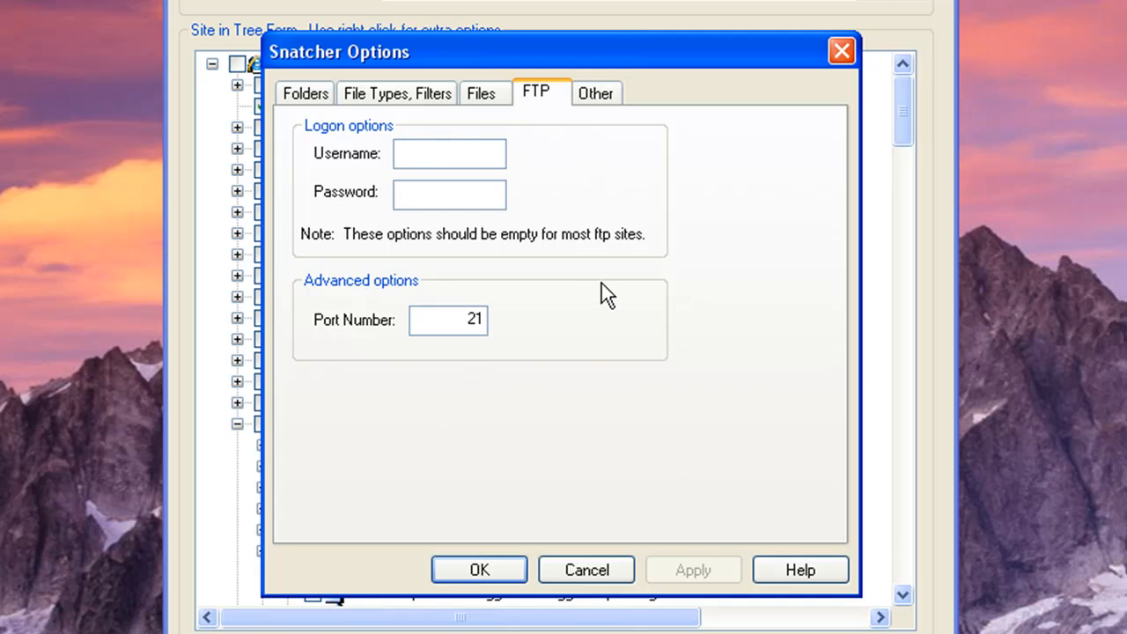
left_click(585, 94)
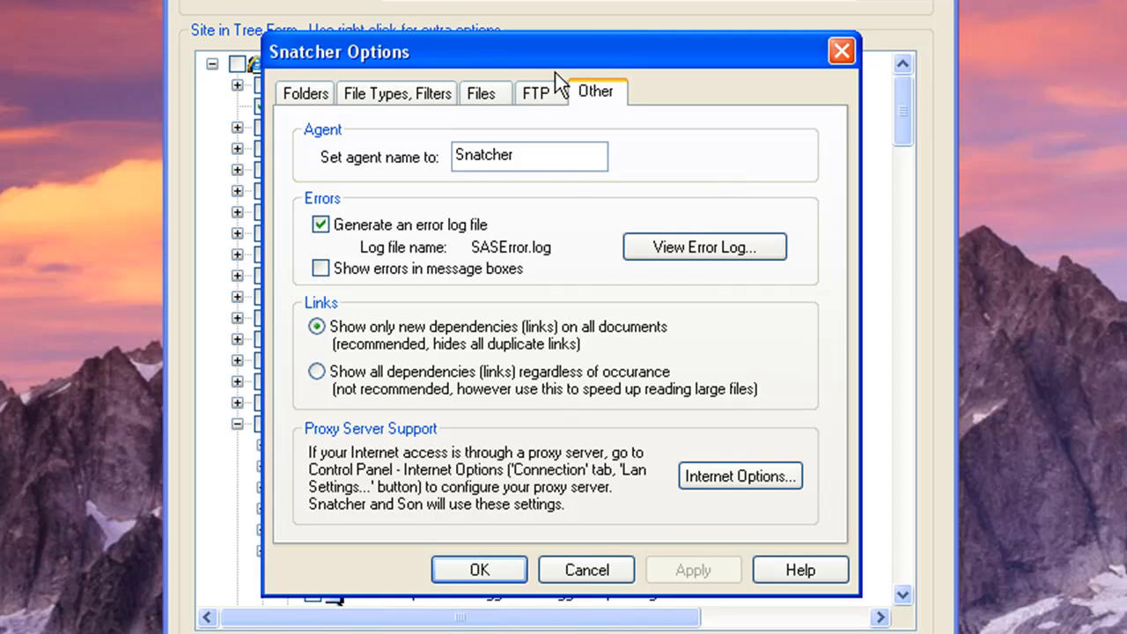
mouse_move(476, 166)
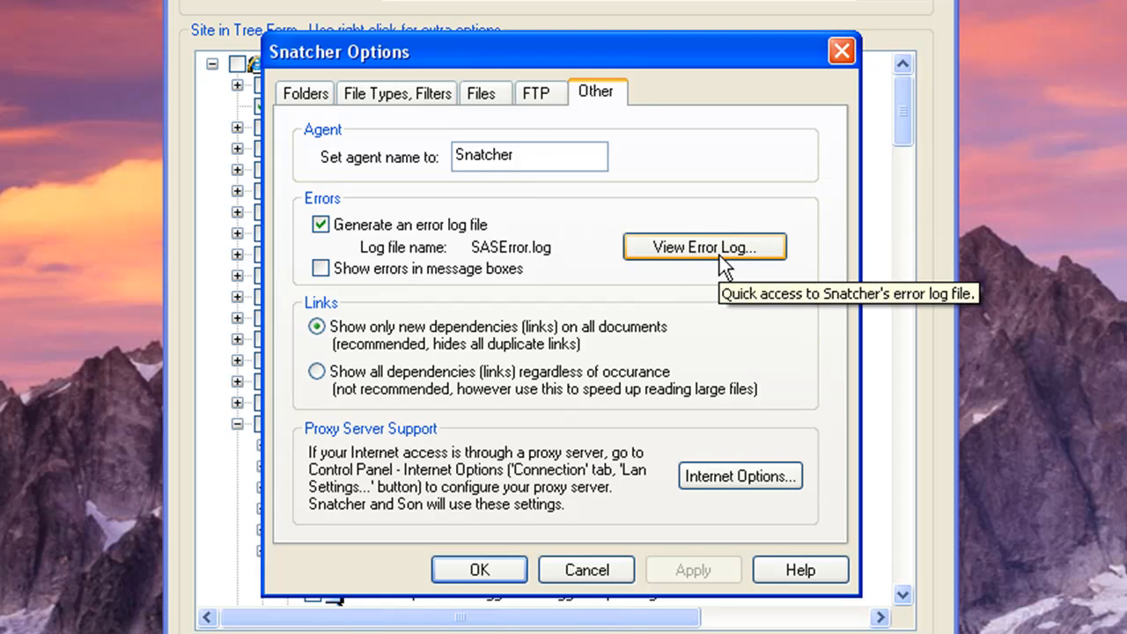
left_click(499, 269)
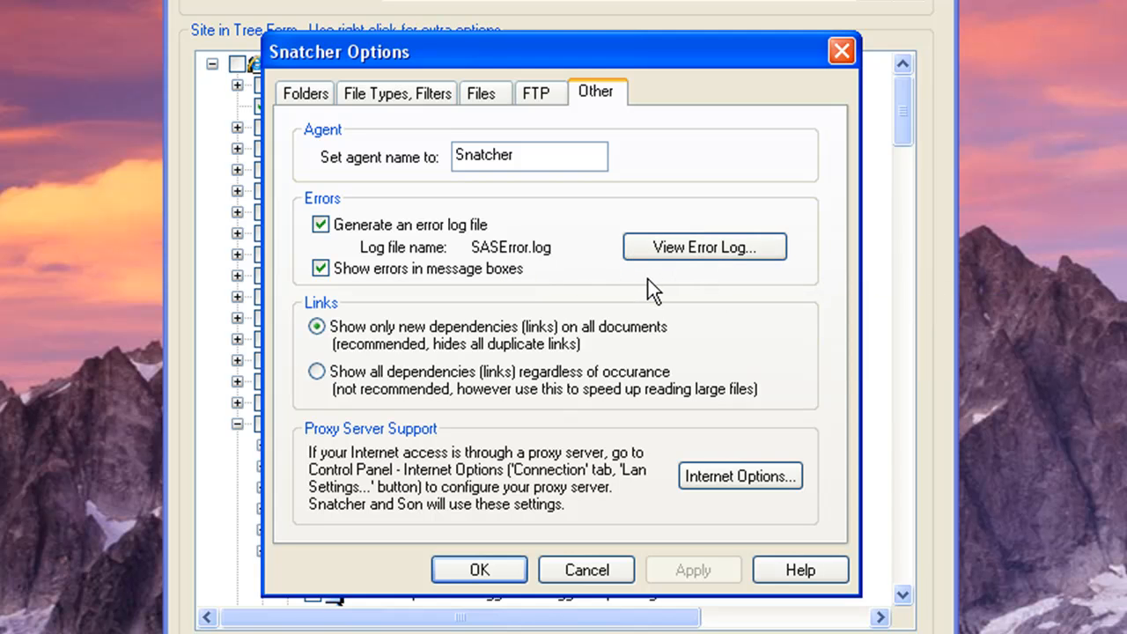
left_click(494, 271)
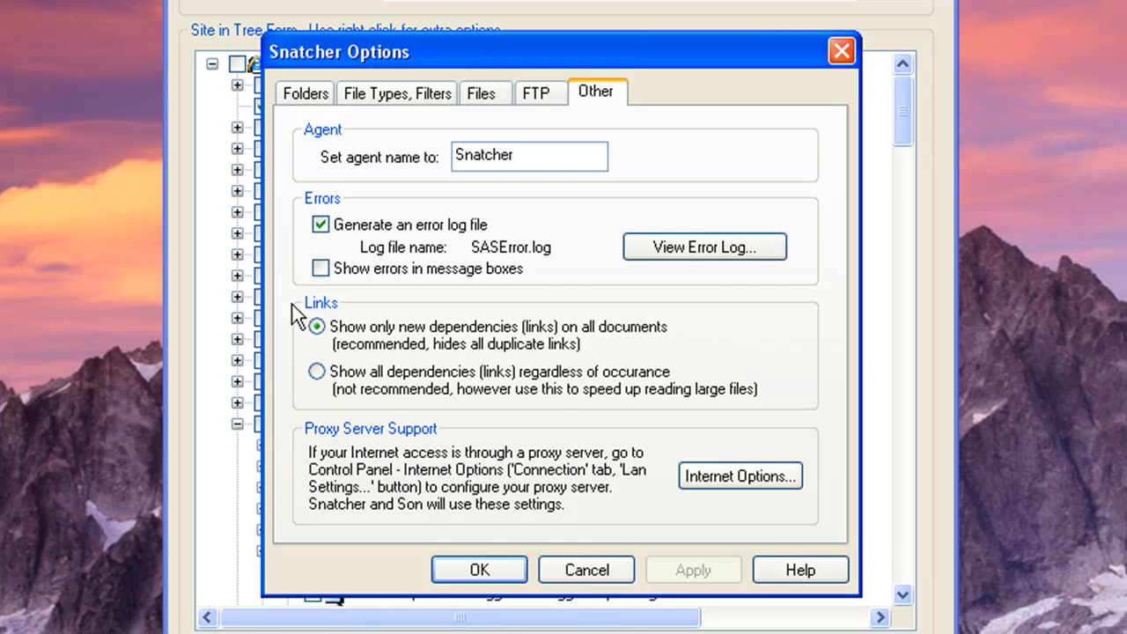
left_click(316, 373)
left_click(316, 327)
- View the Internet Options used for proxy server support, close them, and cancel the program options
left_click(708, 477)
left_click_drag(94, 0, 697, 27)
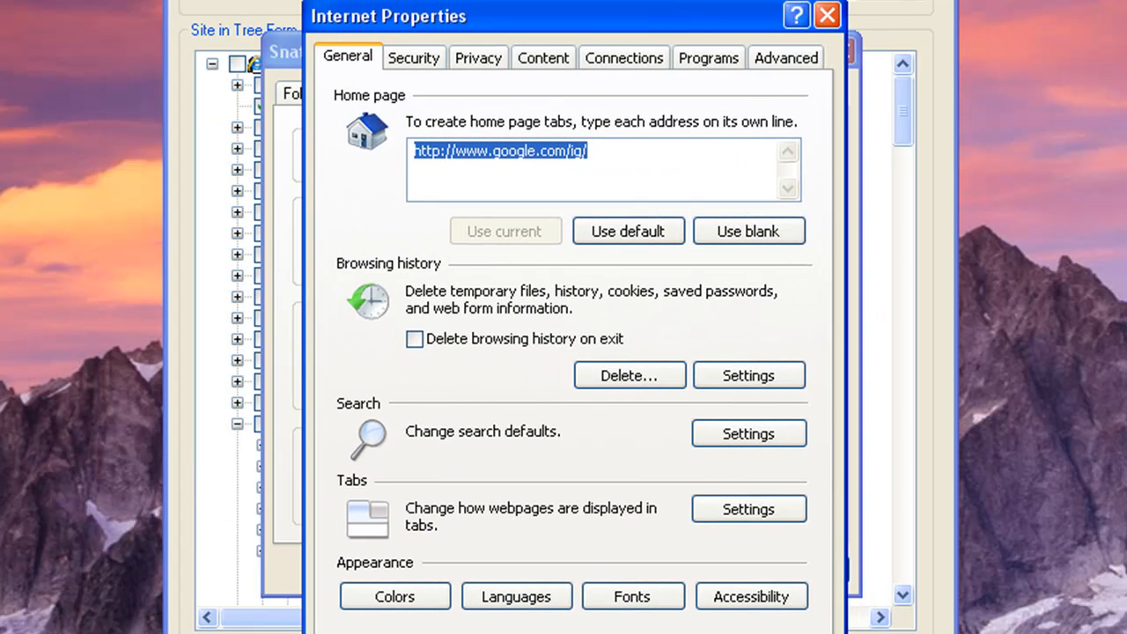
key("Escape")
left_click(624, 571)
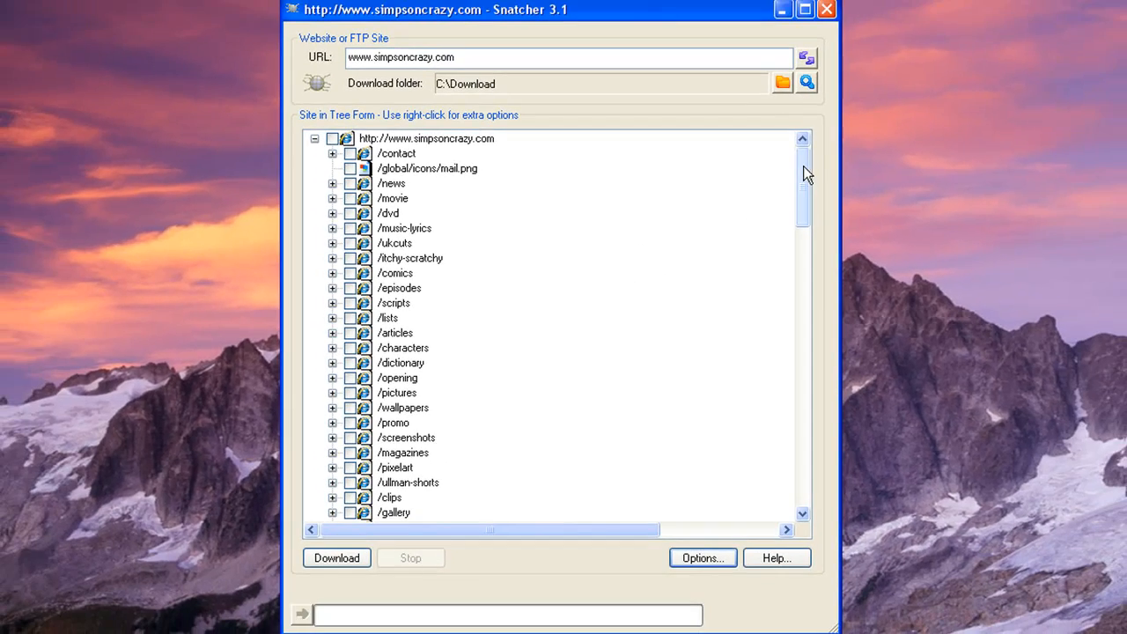
- Set up a multi-level download of the /clips page with a download filter and open its filter options
scroll(803, 166, "down", 2)
right_click(393, 426)
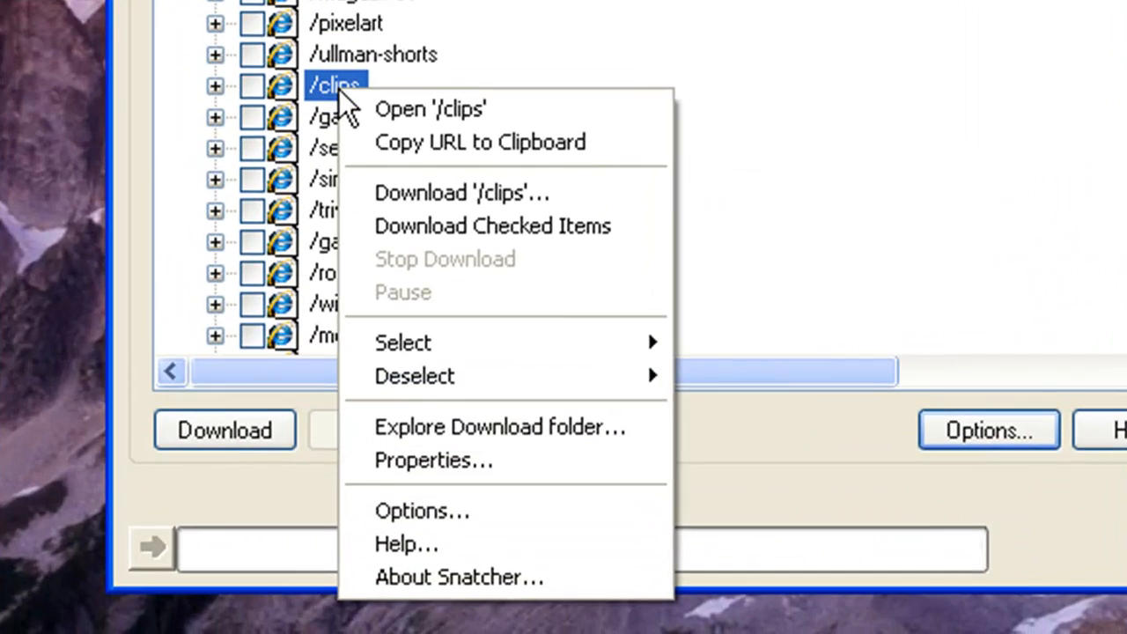
left_click(453, 193)
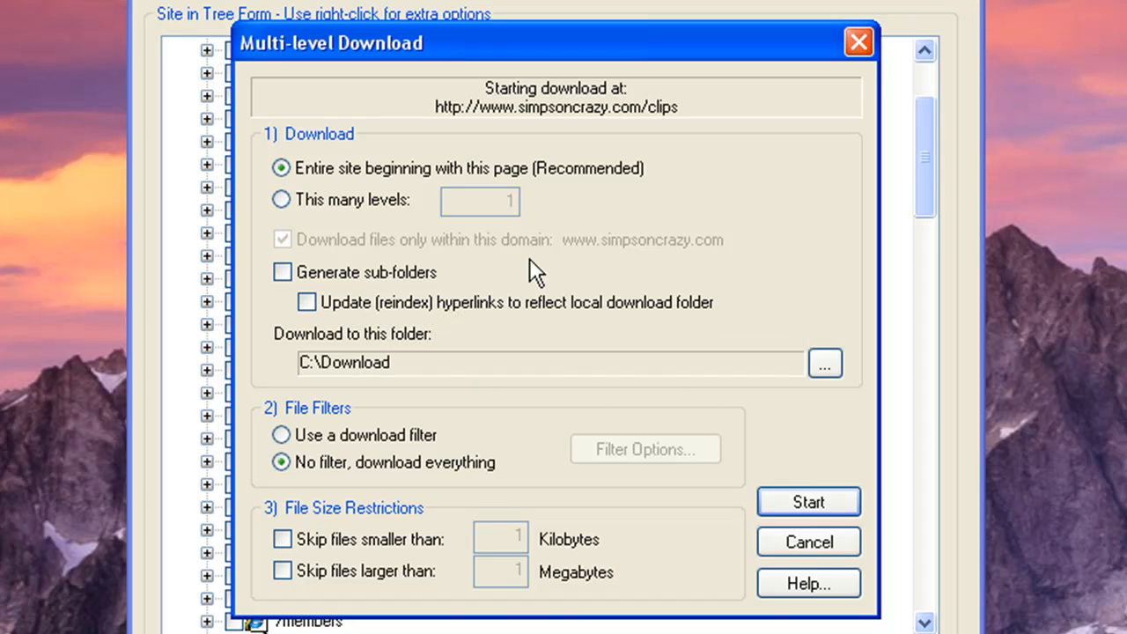
left_click(413, 435)
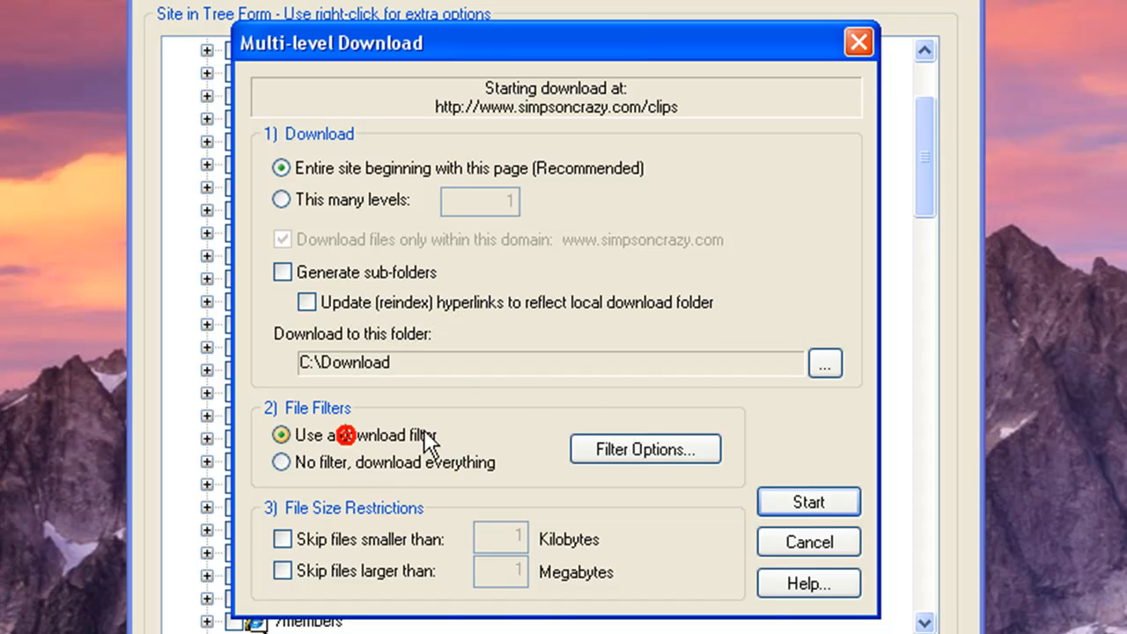
left_click(651, 450)
- Limit the download filter to Video by excluding all other file types, accept it, and start the /clips download
left_click(339, 268)
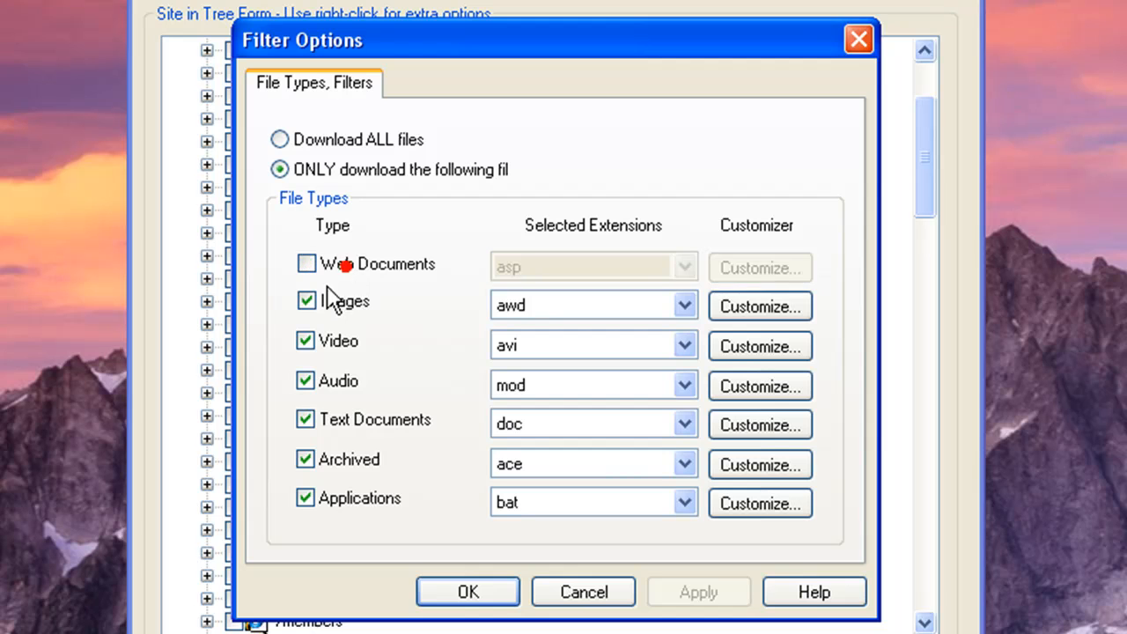
left_click(325, 302)
left_click(306, 264)
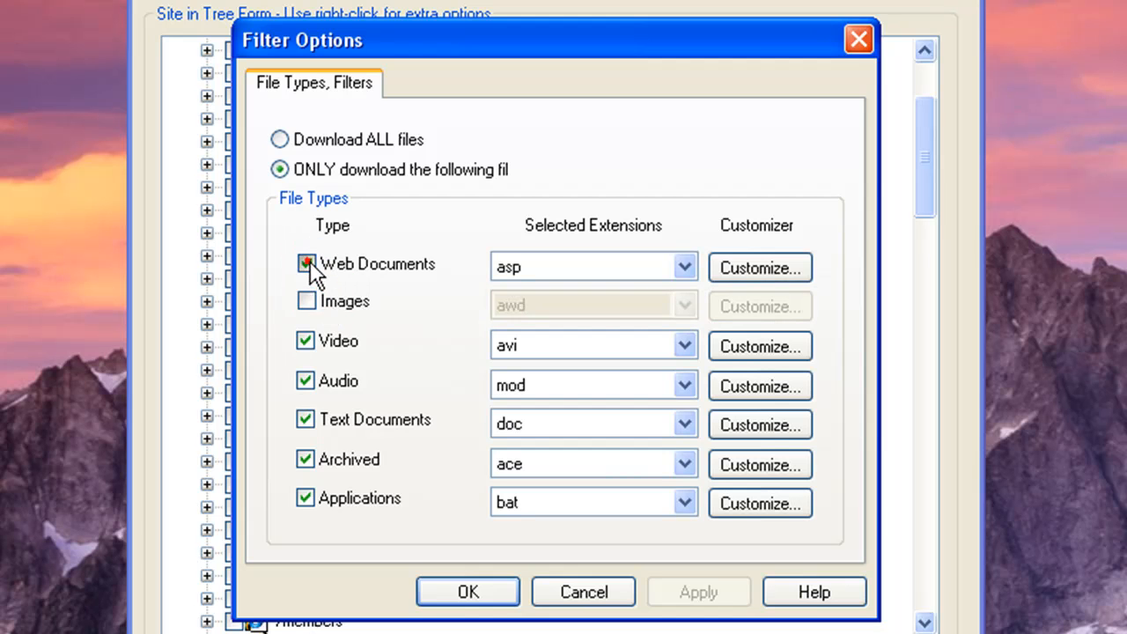
left_click(306, 263)
left_click(305, 380)
left_click(305, 420)
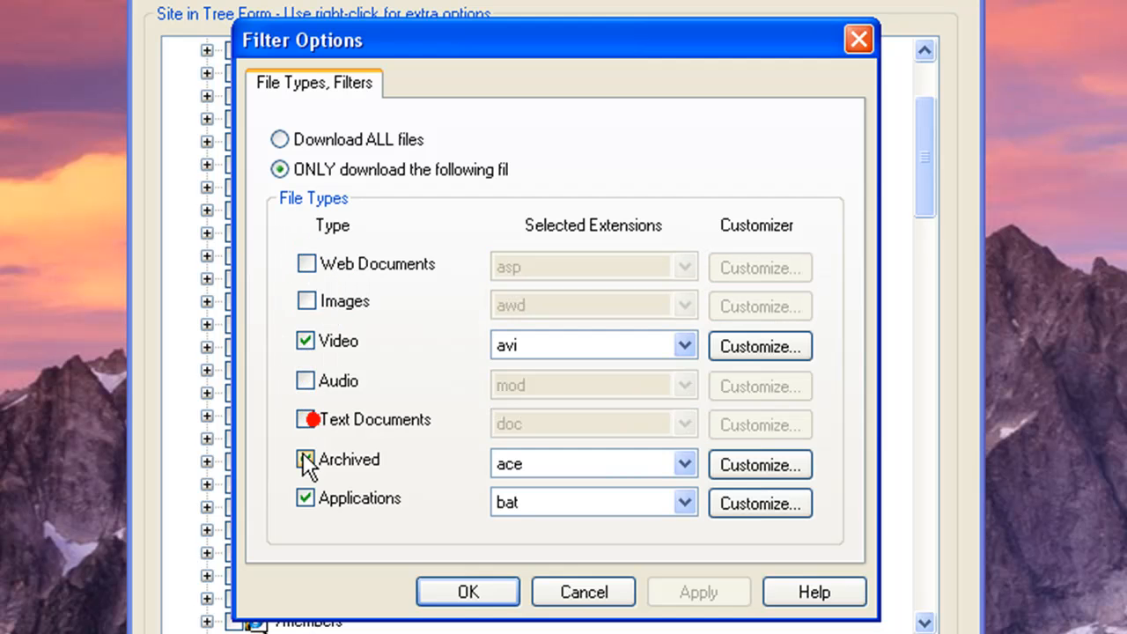
left_click(305, 459)
left_click(305, 499)
left_click(467, 592)
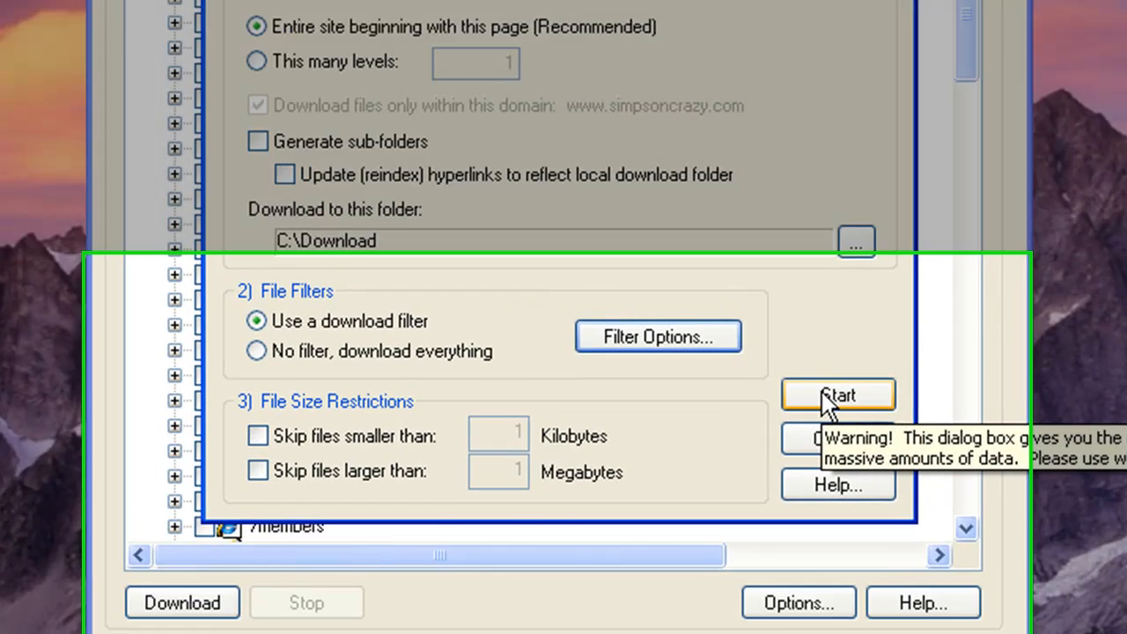
left_click(833, 396)
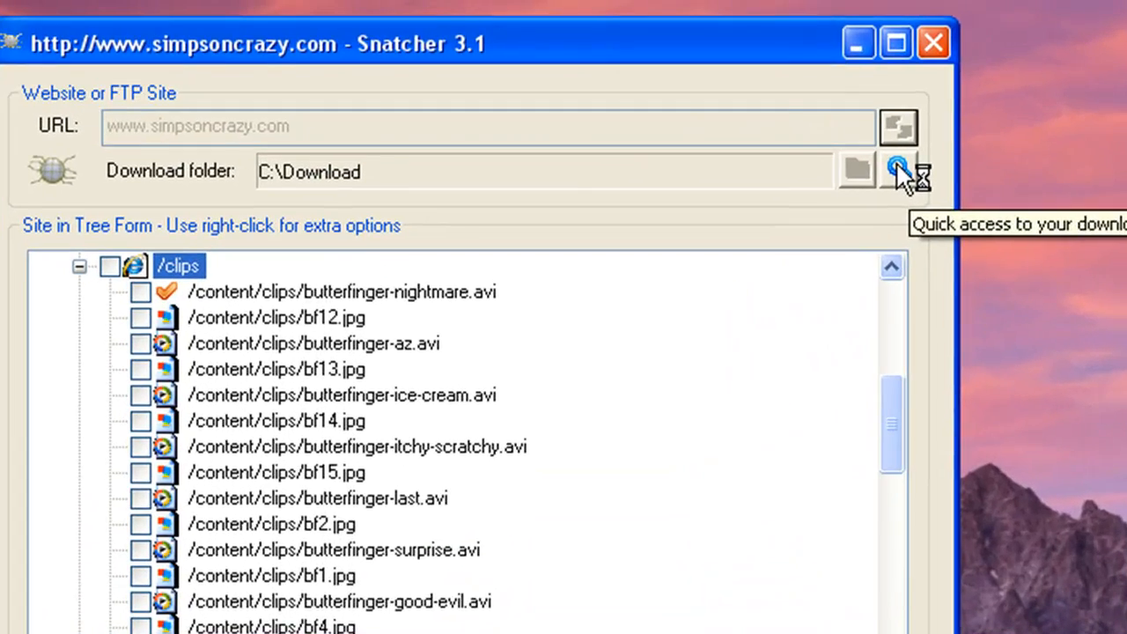
- Open the C:\Download folder to examine the files downloaded so far, and close it
left_click(885, 156)
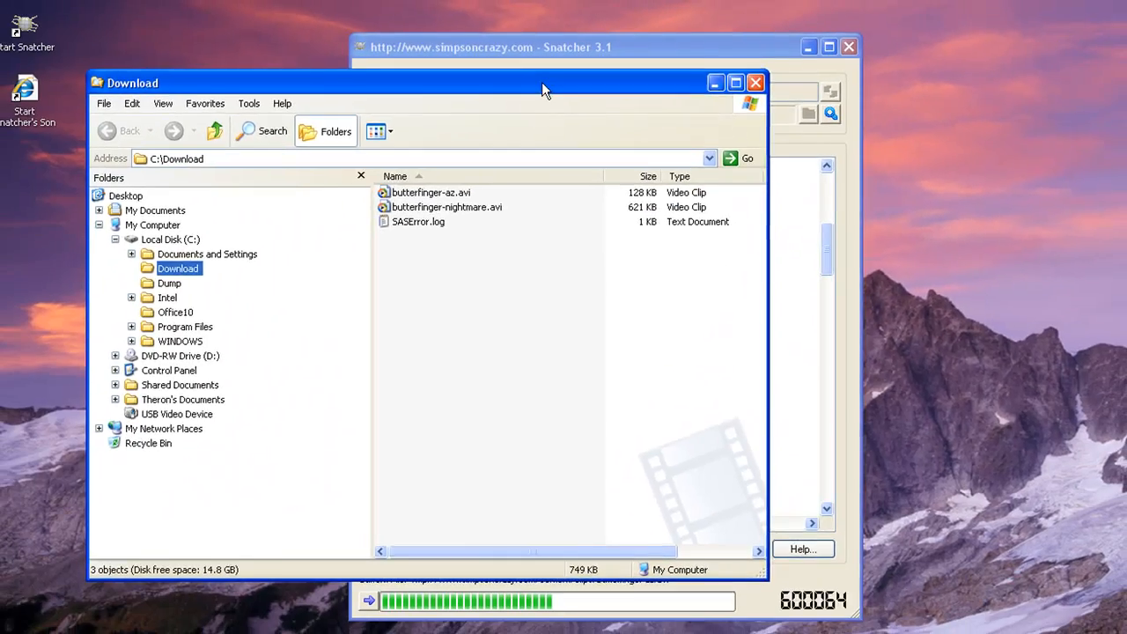
left_click_drag(541, 82, 693, 89)
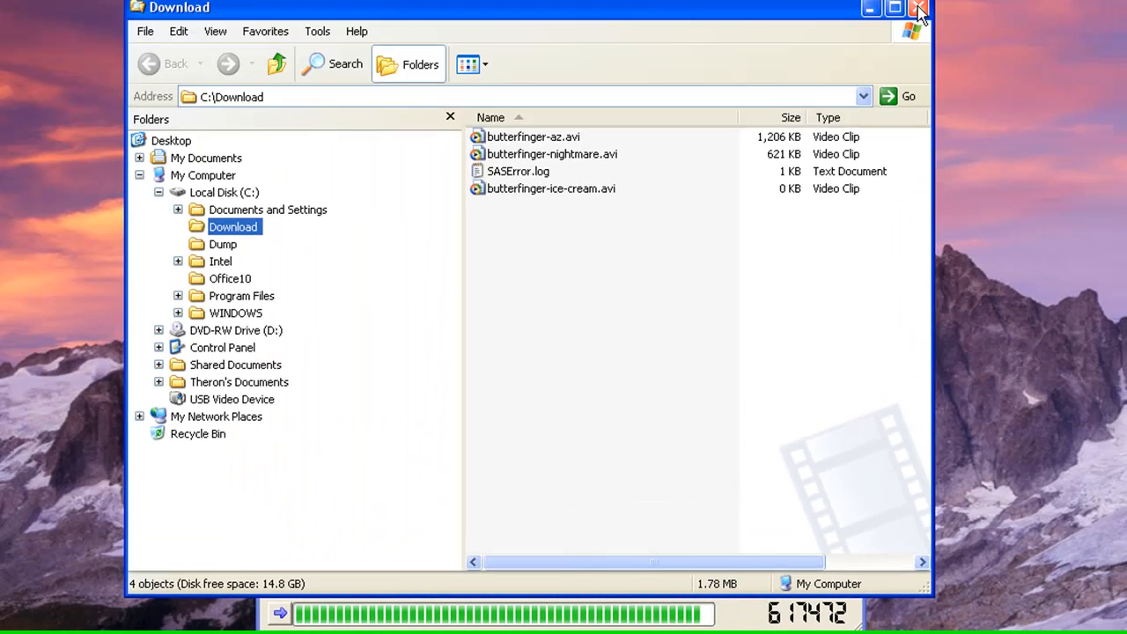
left_click(919, 9)
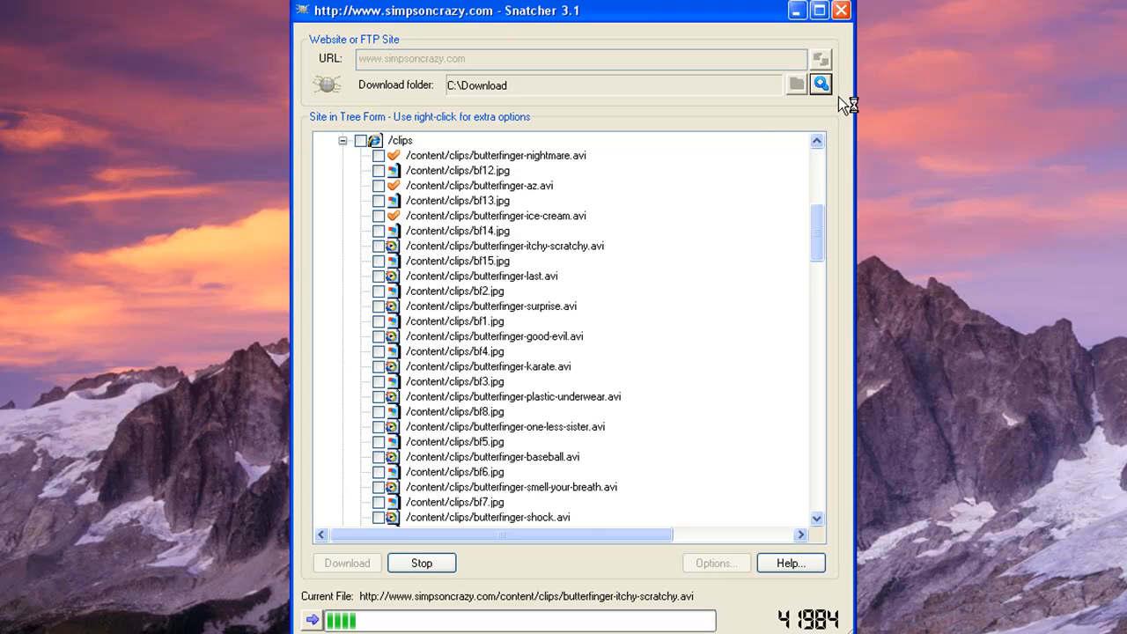